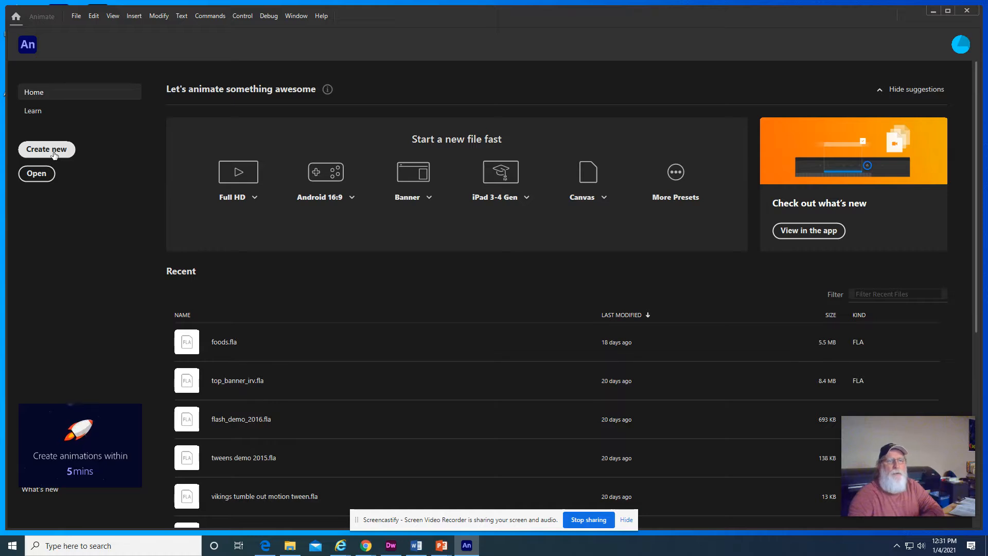
# - Create a new ActionScript 3.0 document 550 pixels wide and 400 pixels high
pyautogui.click(54, 154)
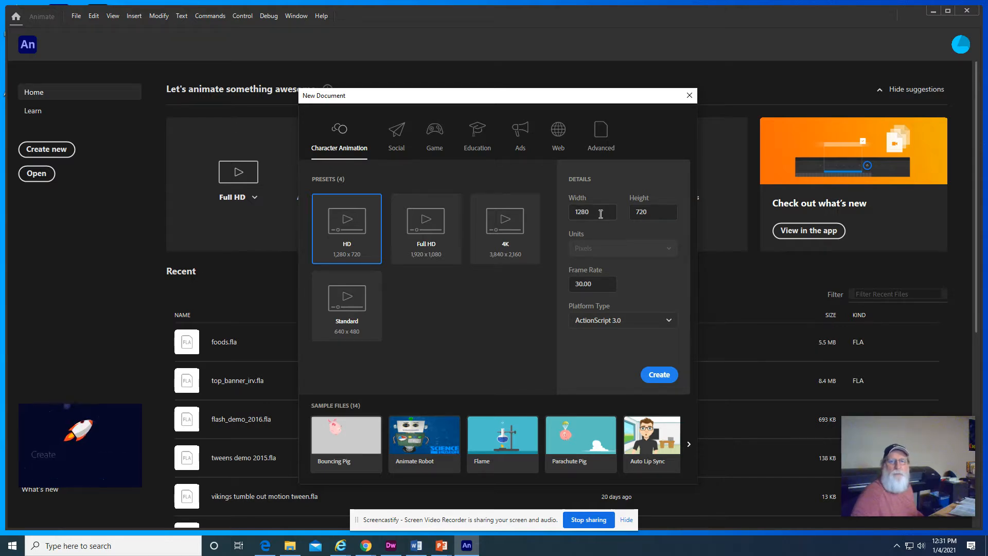
pyautogui.moveTo(589, 212); pyautogui.dragTo(577, 212)
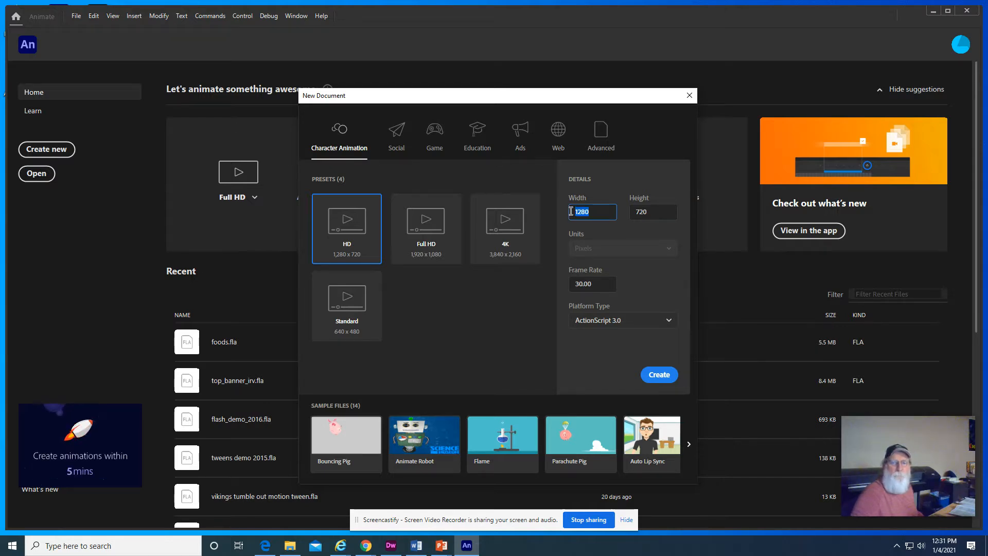
pyautogui.write('550')
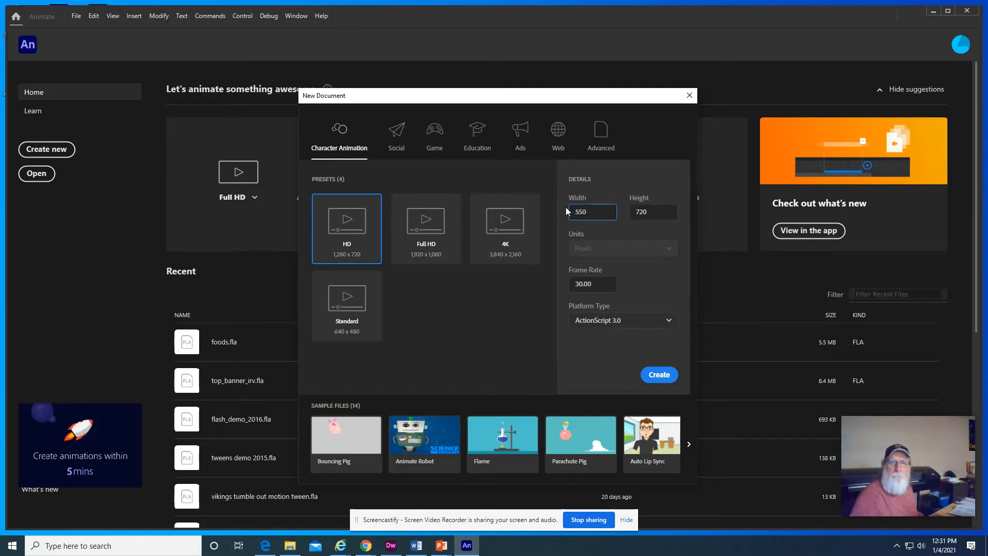
pyautogui.click(655, 217)
pyautogui.write('40')
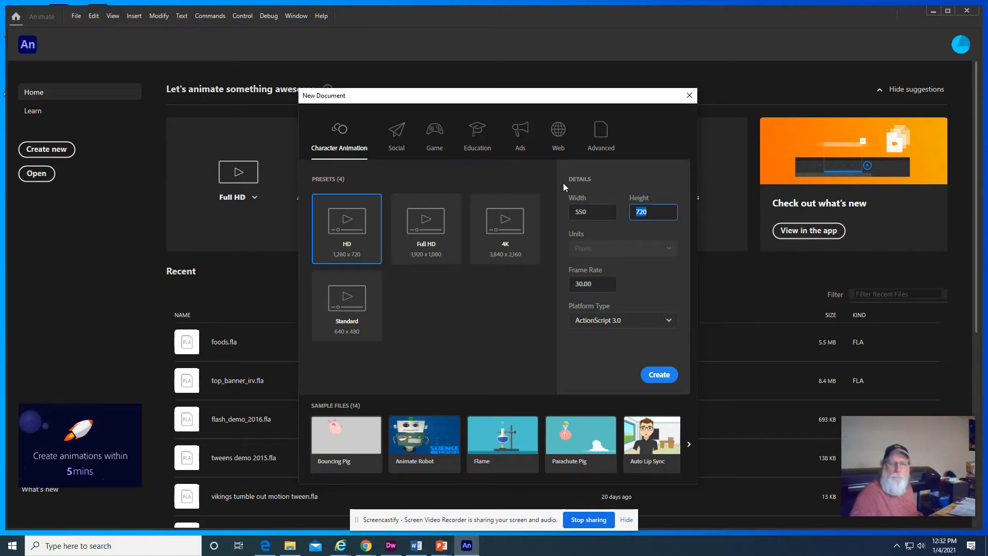
pyautogui.write('0')
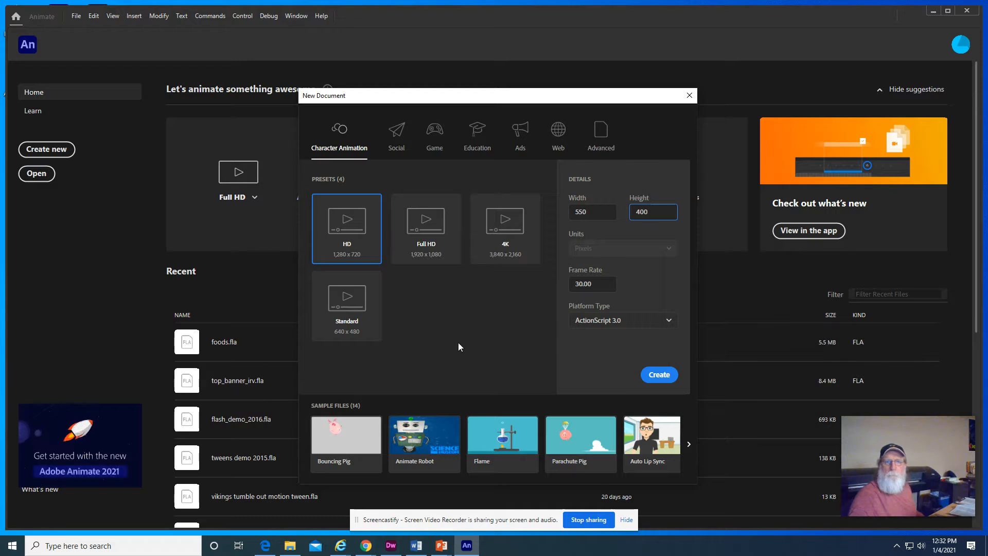
pyautogui.click(659, 377)
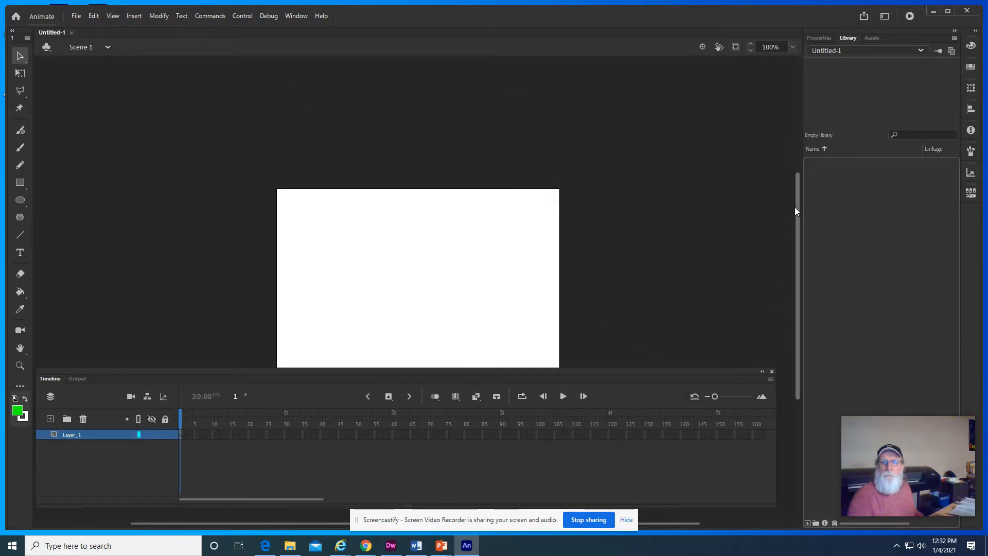
# - Import the golfball, donut, burger, key-lime-pie and tacos images from the animated dreams 2021 folder into the library
pyautogui.moveTo(796, 207); pyautogui.dragTo(798, 246)
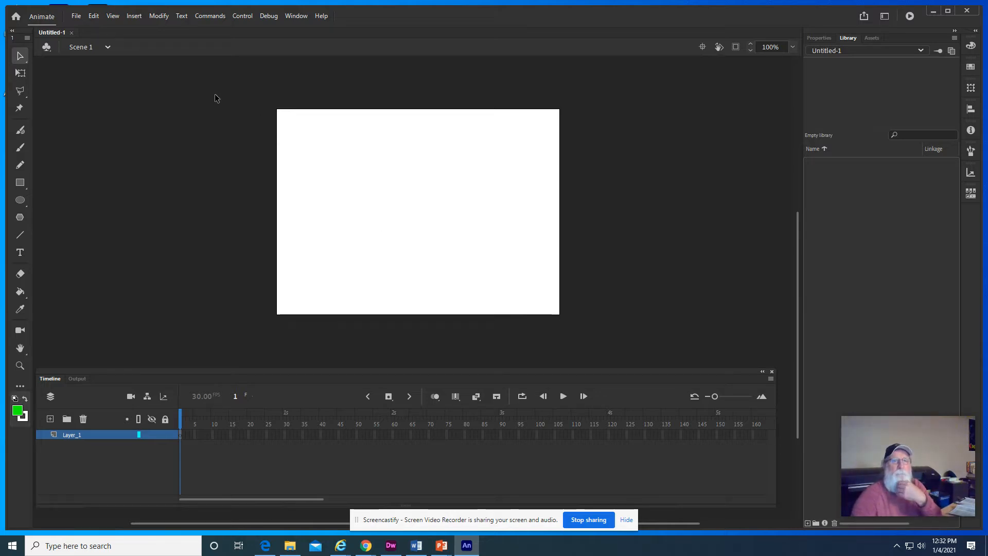
pyautogui.click(77, 18)
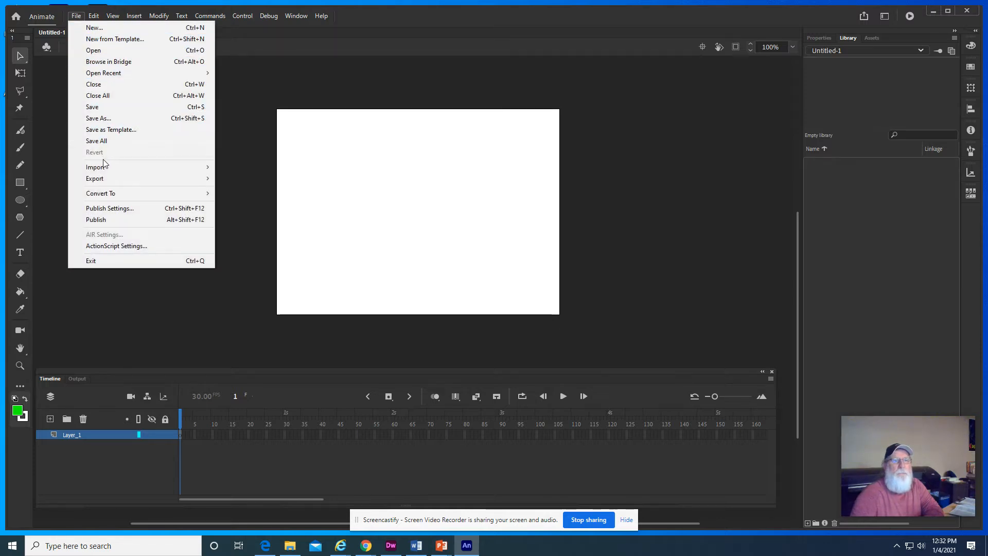
pyautogui.moveTo(152, 173)
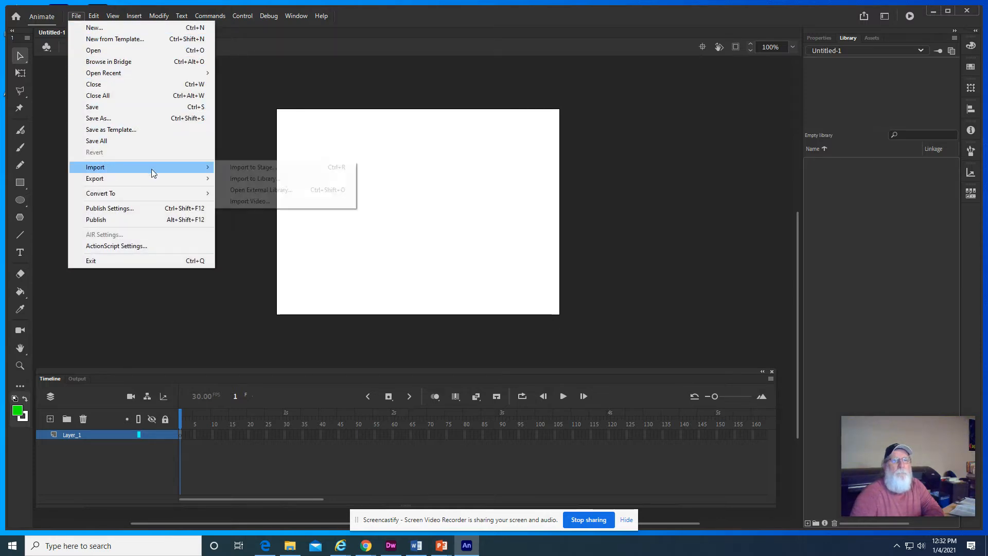
pyautogui.click(255, 179)
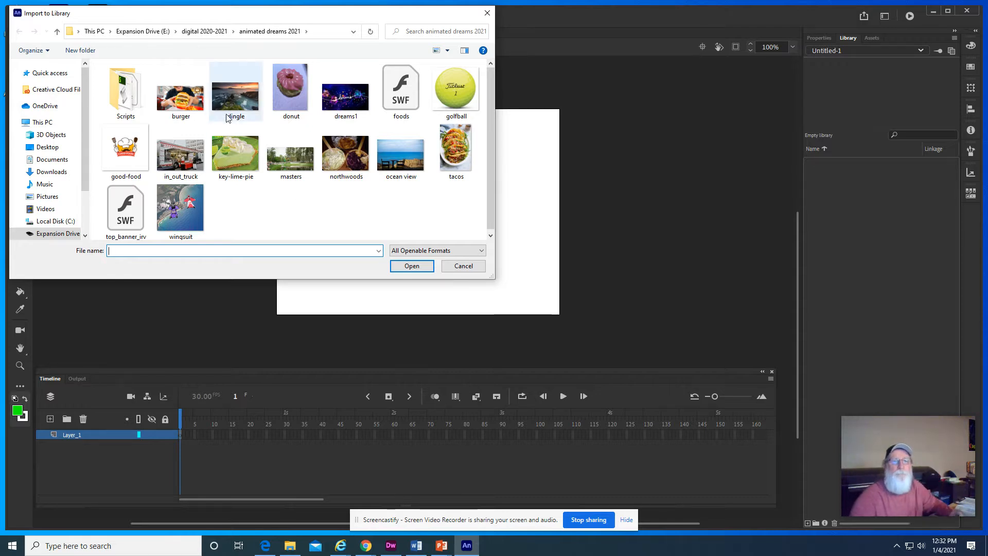
pyautogui.click(445, 90)
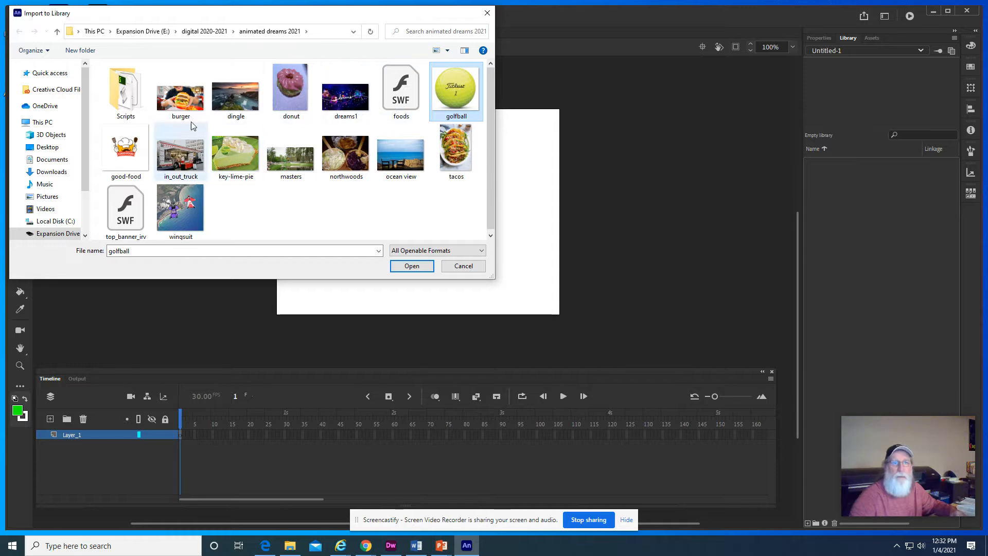
pyautogui.keyDown('ctrl'); pyautogui.click(290, 90); pyautogui.keyUp('ctrl')
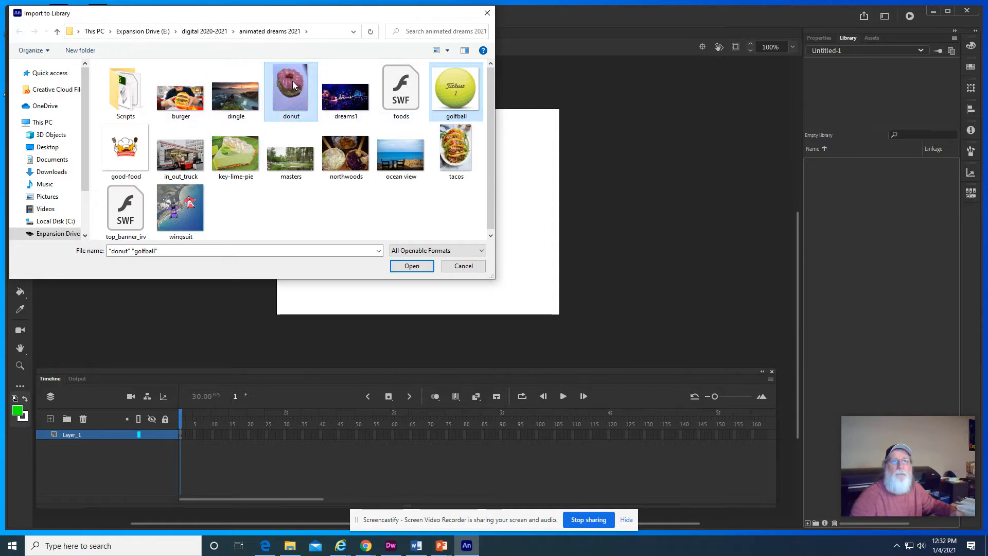
pyautogui.keyDown('ctrl'); pyautogui.click(187, 107); pyautogui.keyUp('ctrl')
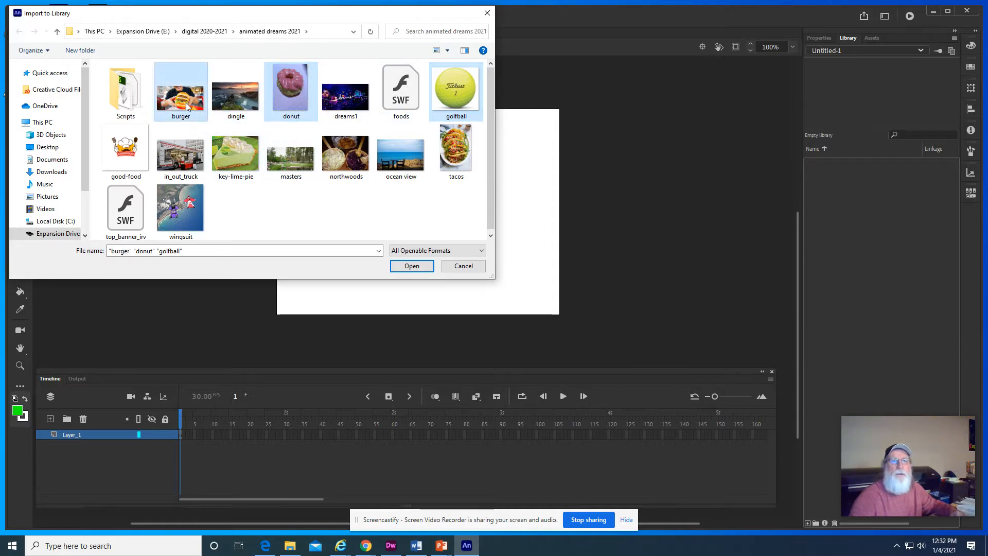
pyautogui.keyDown('ctrl'); pyautogui.click(230, 158); pyautogui.keyUp('ctrl')
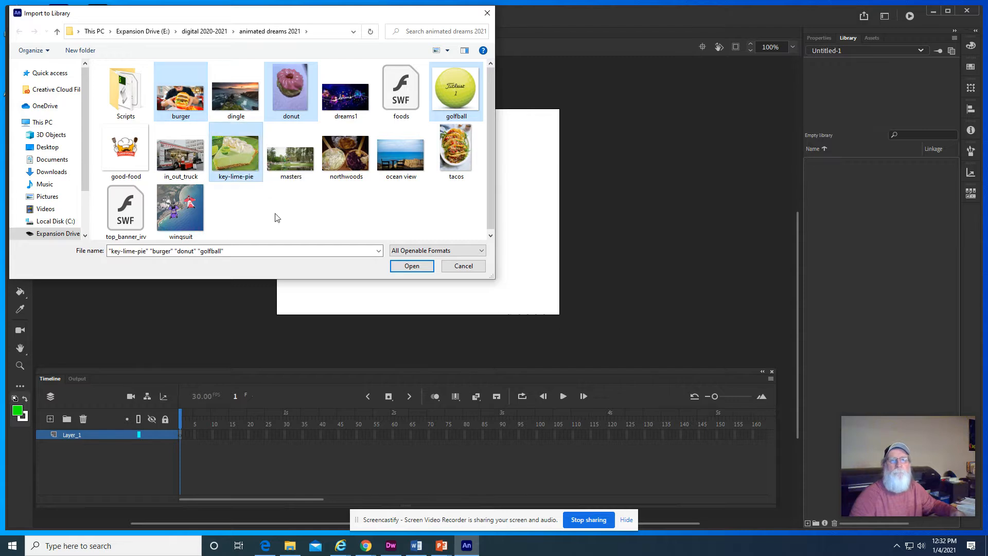
pyautogui.keyDown('ctrl'); pyautogui.click(462, 148); pyautogui.keyUp('ctrl')
pyautogui.click(411, 265)
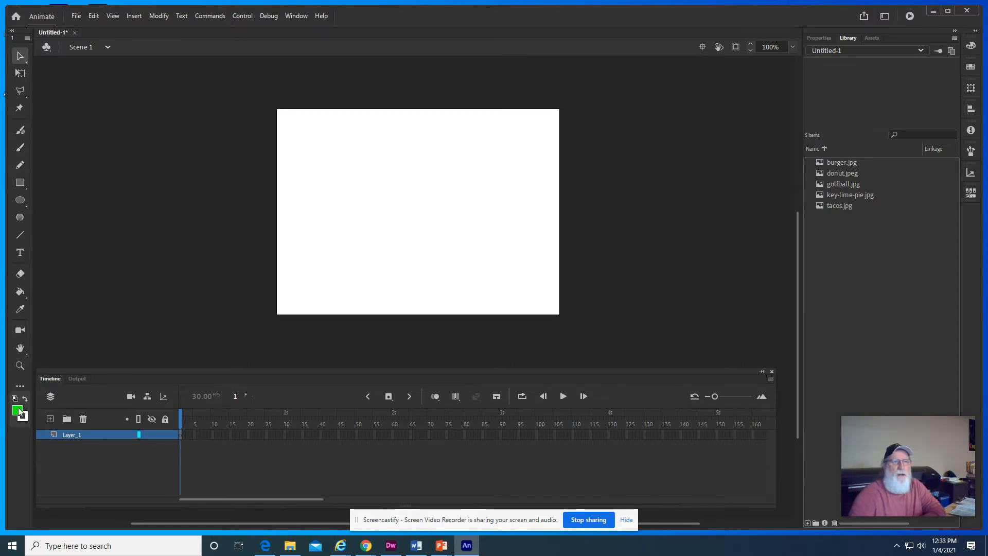
# - Start a static text field on the upper-left part of the stage with Ravie as its font
pyautogui.click(20, 253)
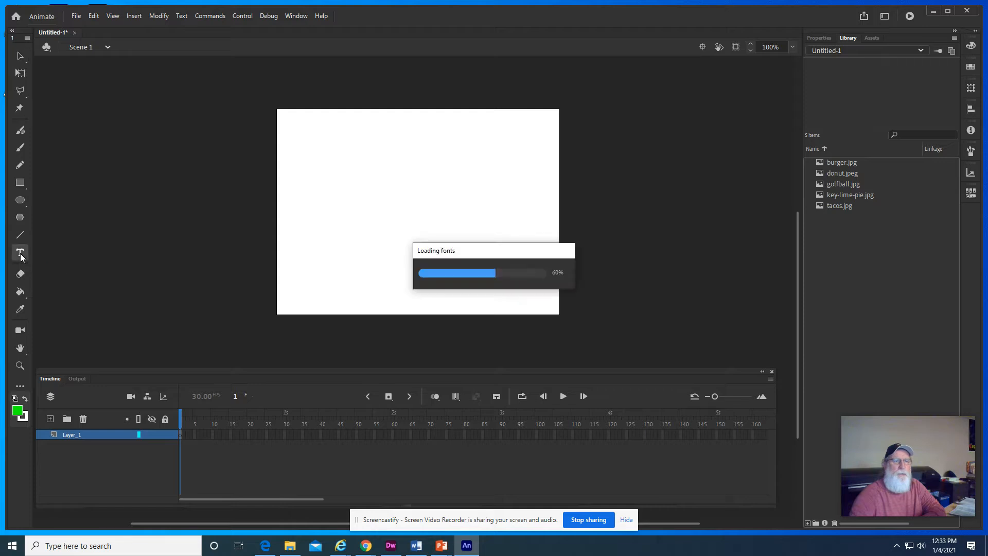
pyautogui.click(320, 204)
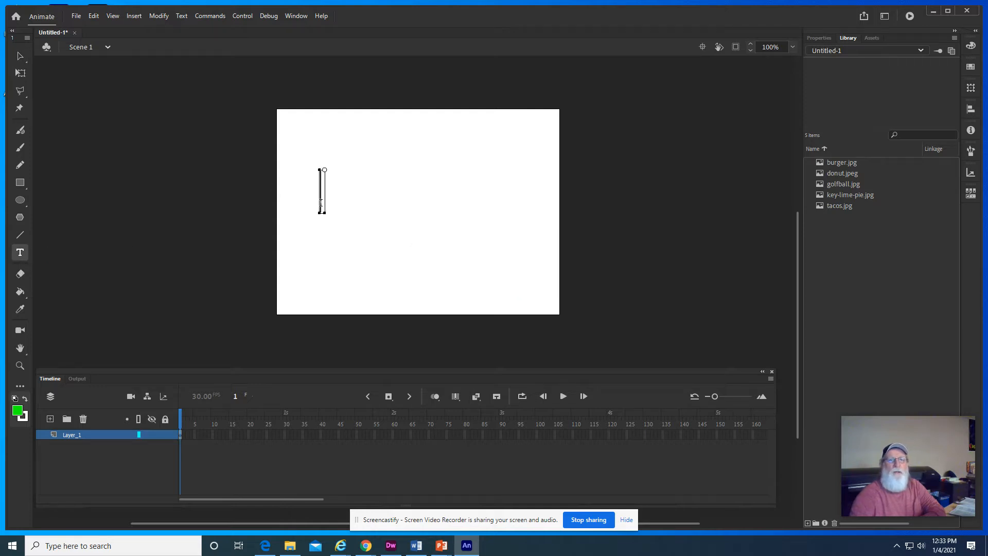
pyautogui.click(817, 37)
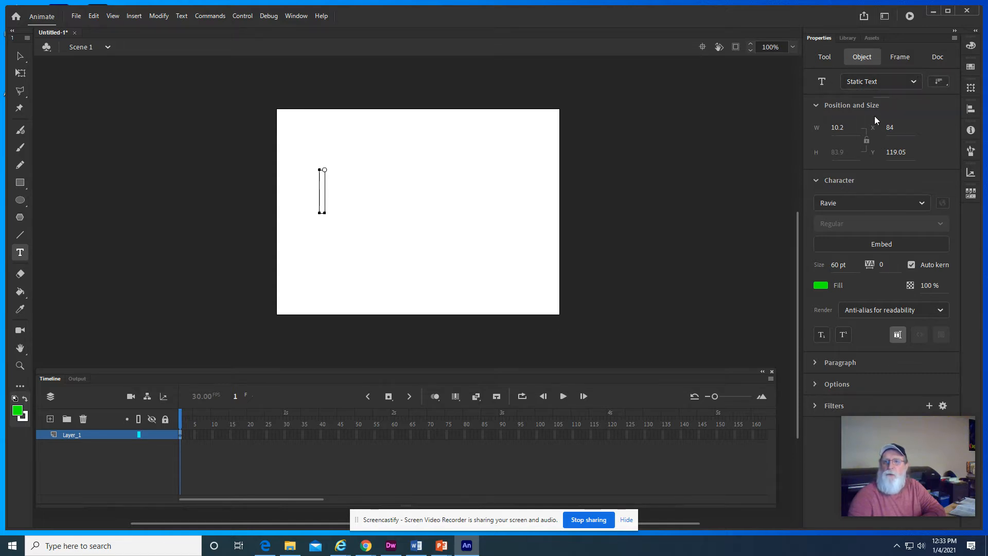
pyautogui.click(922, 203)
pyautogui.click(865, 220)
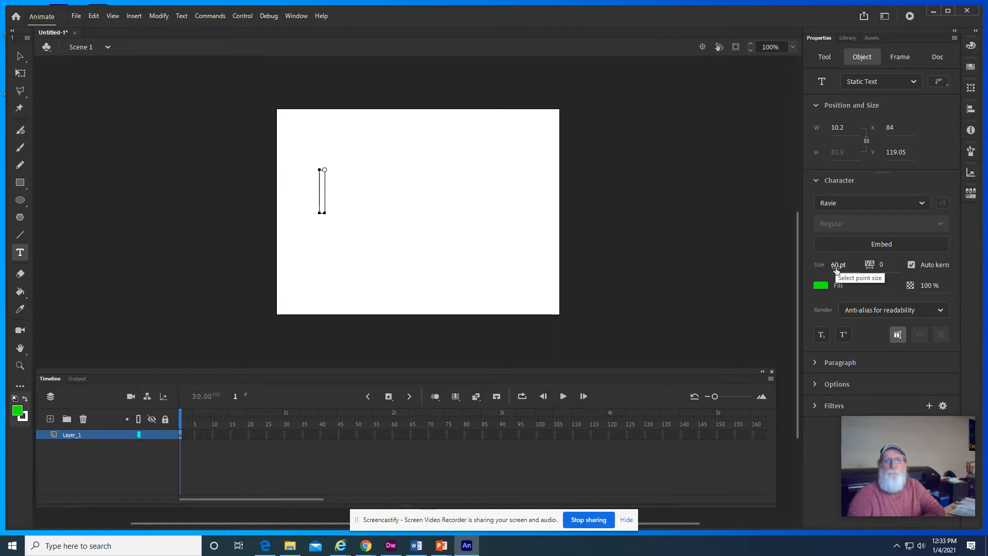
# - Set the text size to 100 pt and enter the word "Text" in the text field
pyautogui.moveTo(842, 266); pyautogui.dragTo(836, 265)
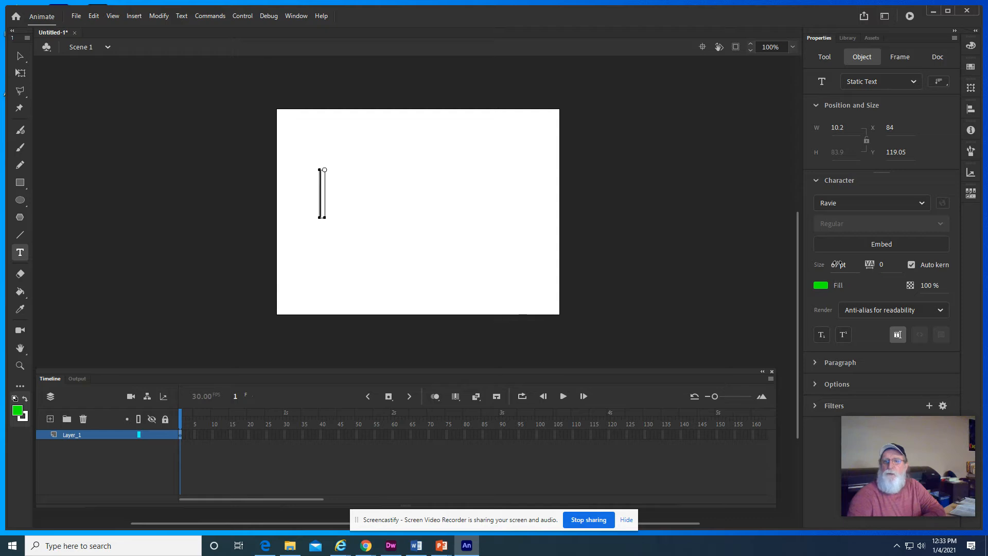
pyautogui.click(837, 265)
pyautogui.write('100')
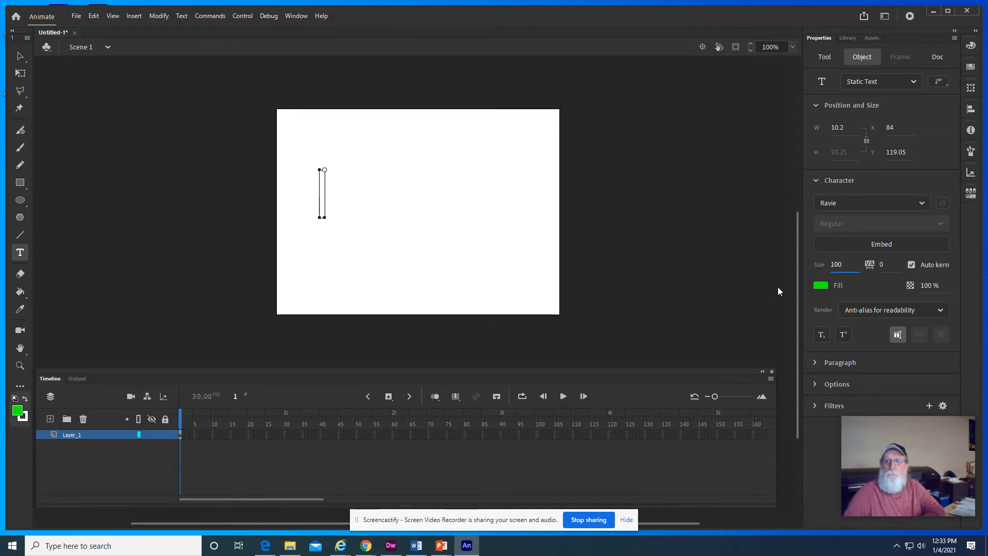
pyautogui.press('Return')
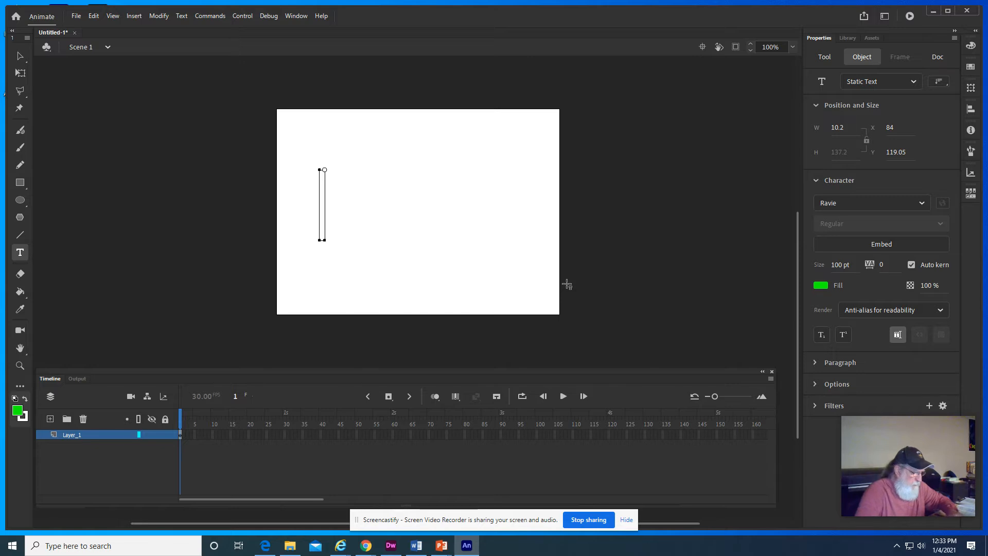
pyautogui.write('Text')
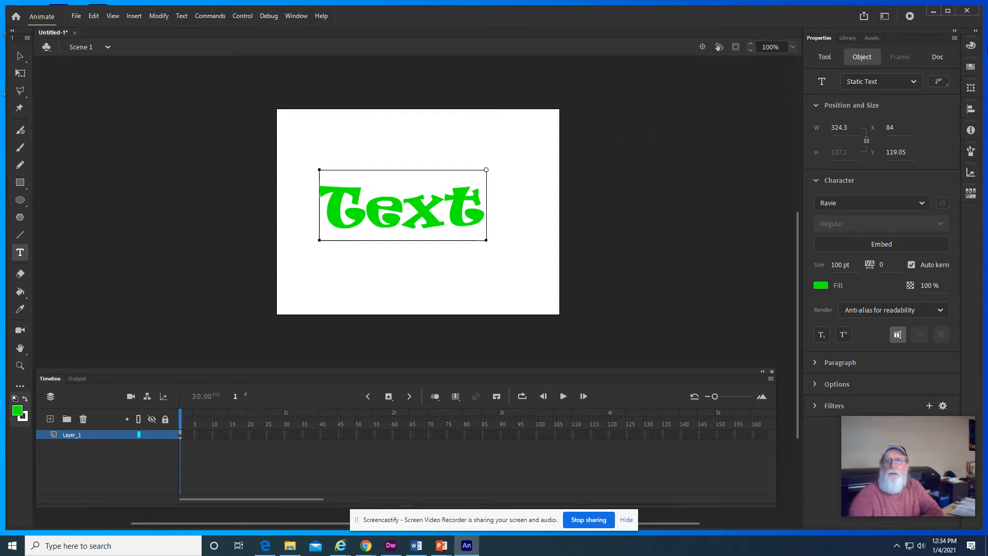
# - Bring up the Align options, float them beside the stage and keep Align to stage enabled
pyautogui.click(971, 110)
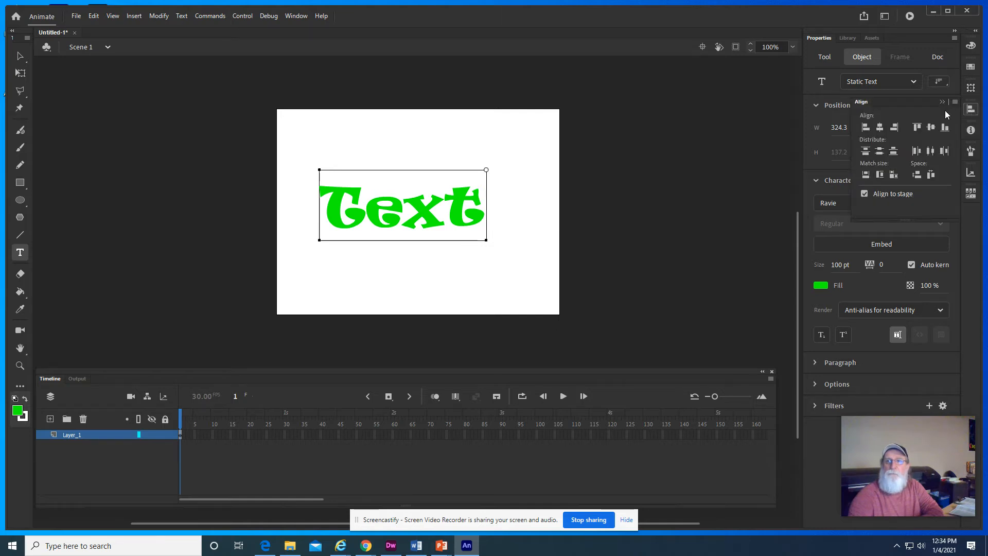
pyautogui.moveTo(915, 103); pyautogui.dragTo(698, 83)
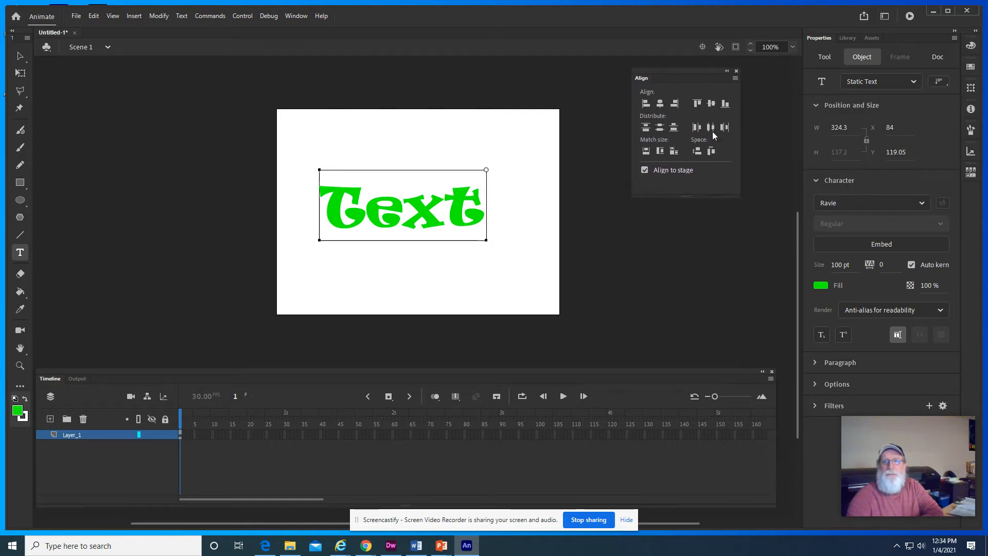
pyautogui.click(644, 171)
pyautogui.click(644, 170)
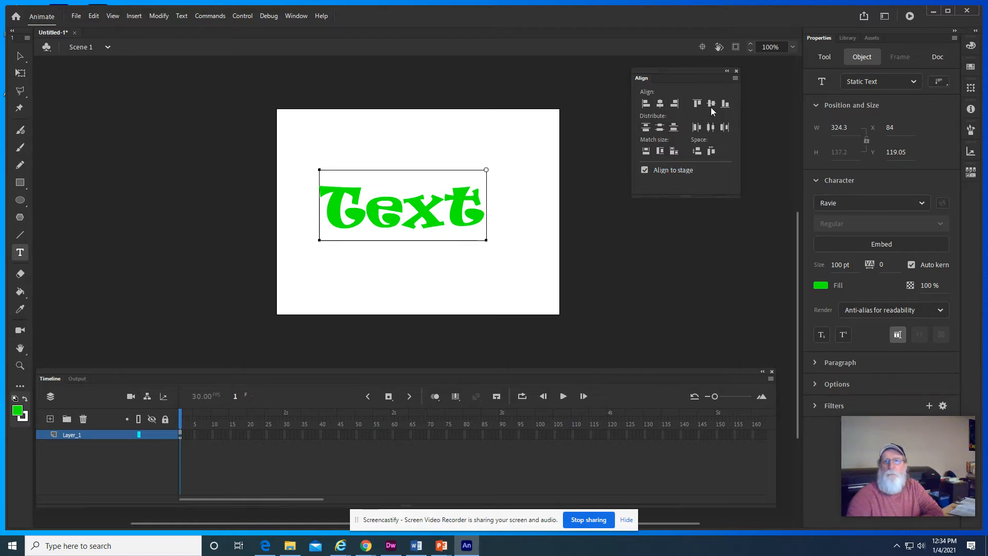
pyautogui.click(645, 170)
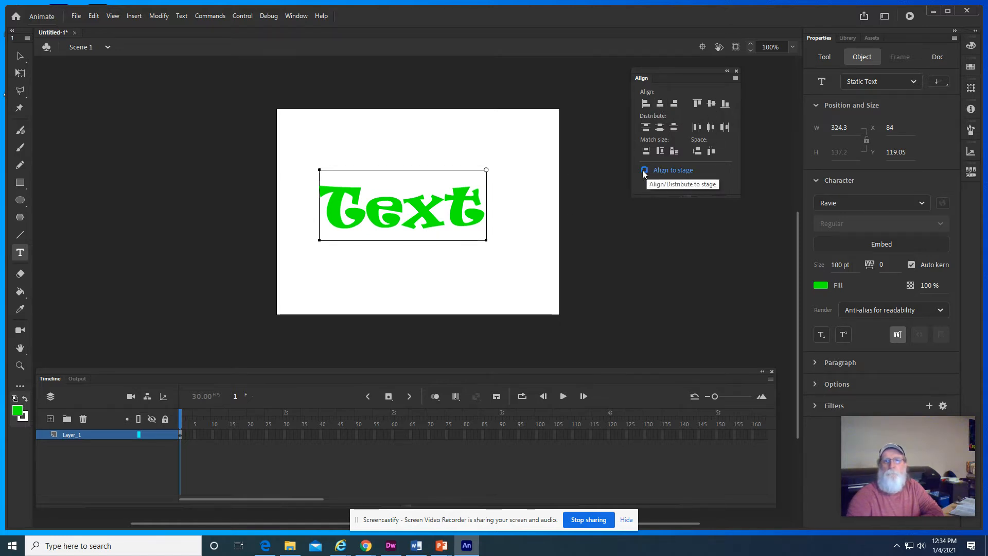
pyautogui.click(643, 171)
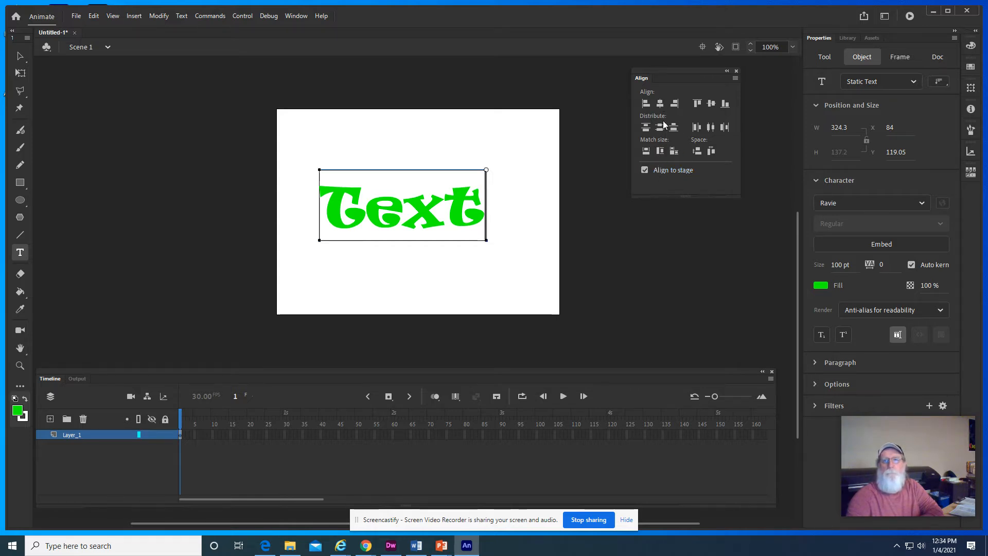
# - Select the text object and center it horizontally and vertically on the stage
pyautogui.click(180, 435)
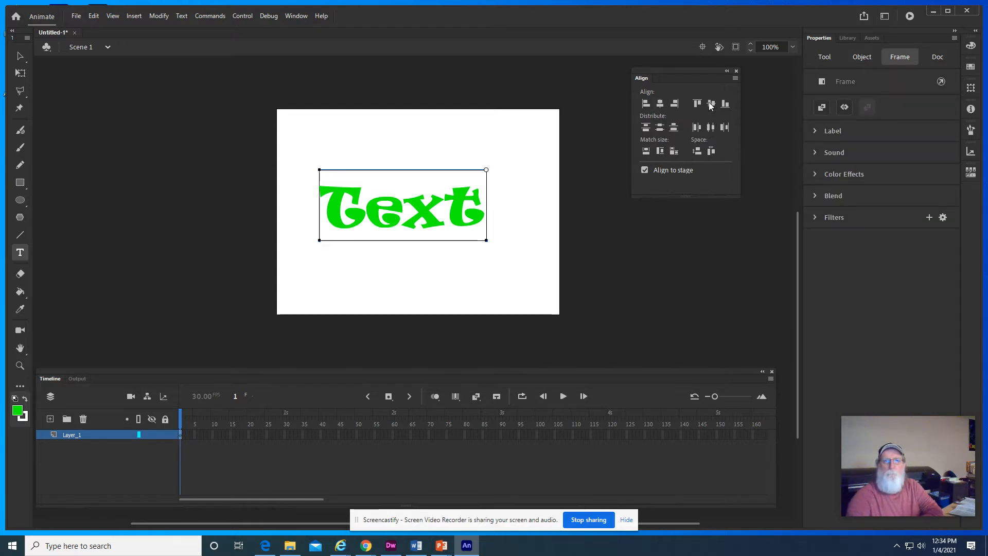
pyautogui.click(22, 54)
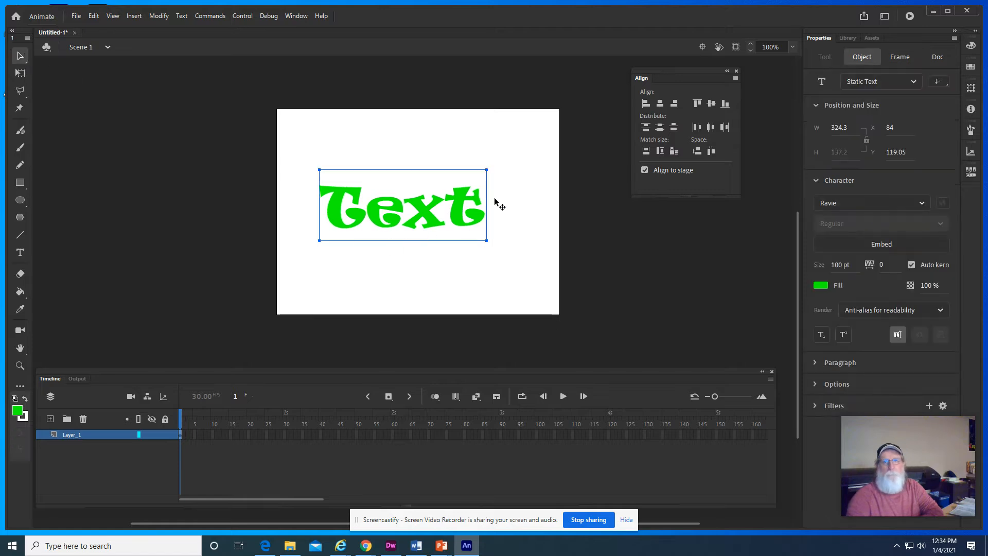
pyautogui.click(180, 435)
pyautogui.click(663, 104)
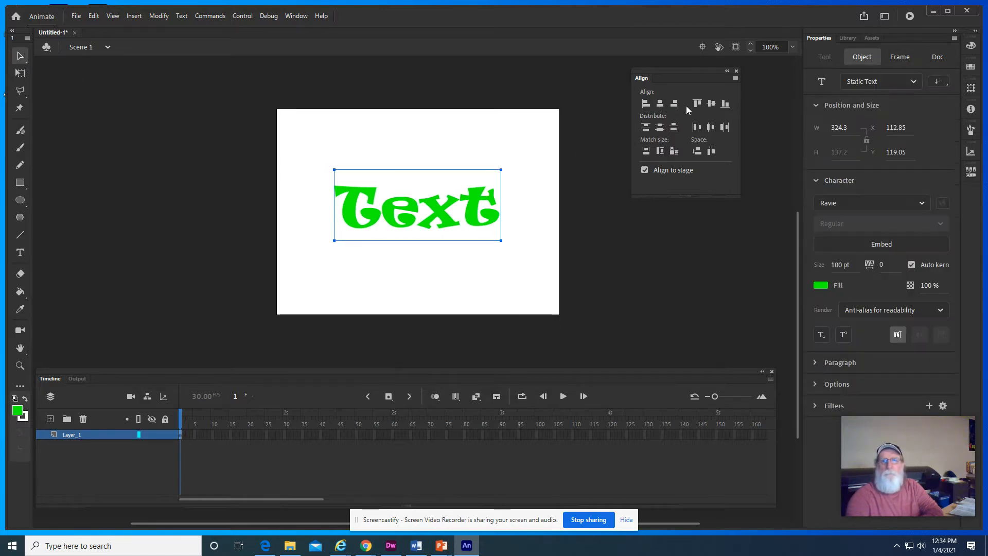
pyautogui.click(711, 104)
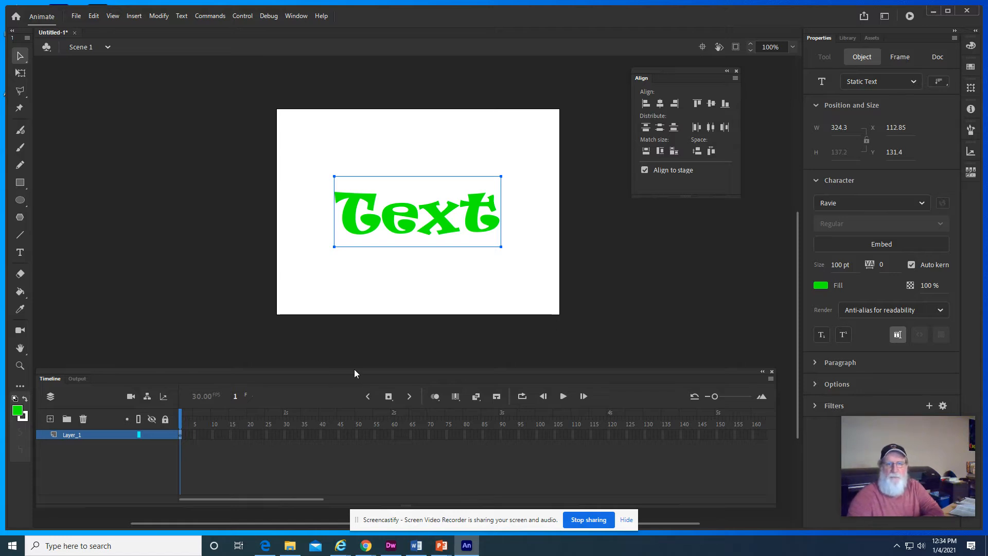
# - Set the document's stage color to black and apply the document settings
pyautogui.click(159, 16)
pyautogui.click(163, 29)
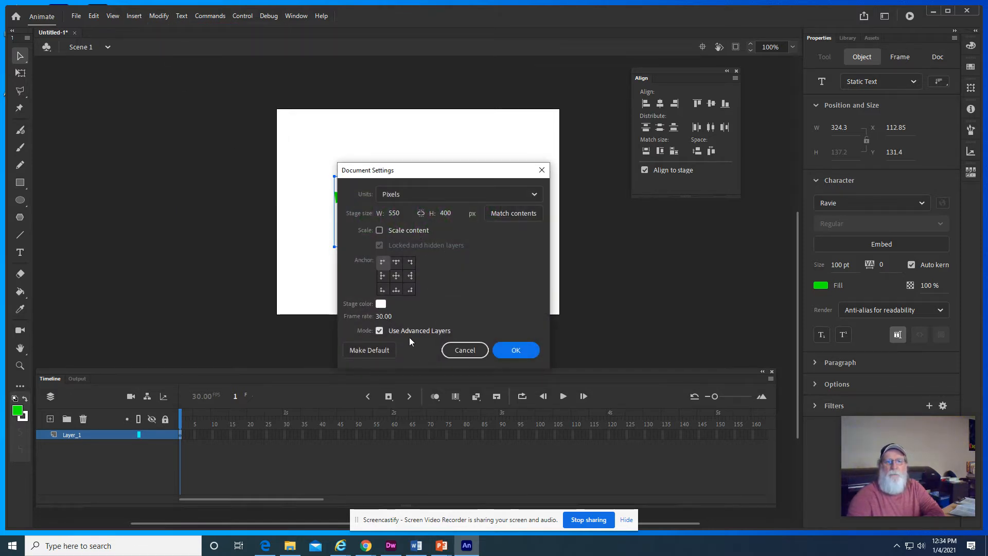
pyautogui.click(381, 303)
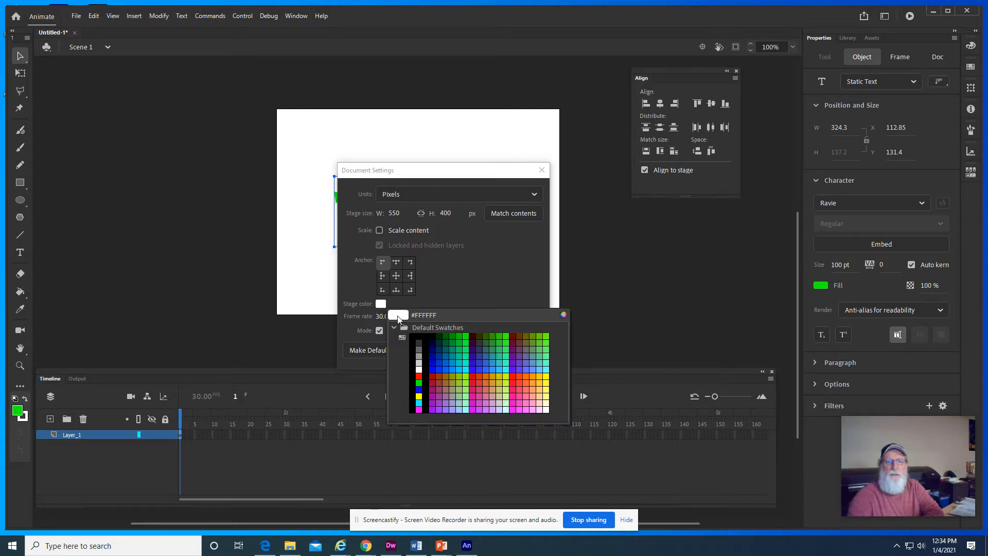
pyautogui.click(419, 335)
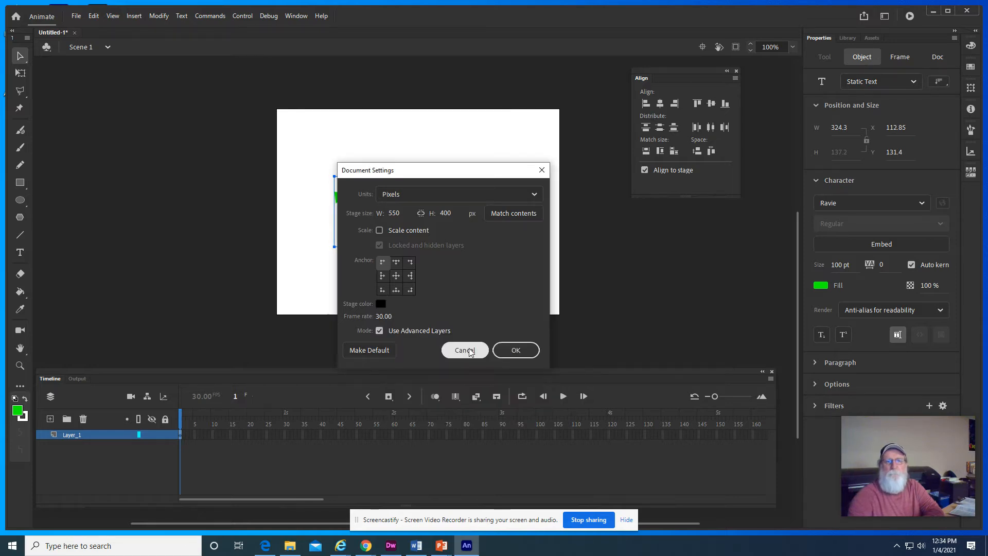
pyautogui.click(513, 350)
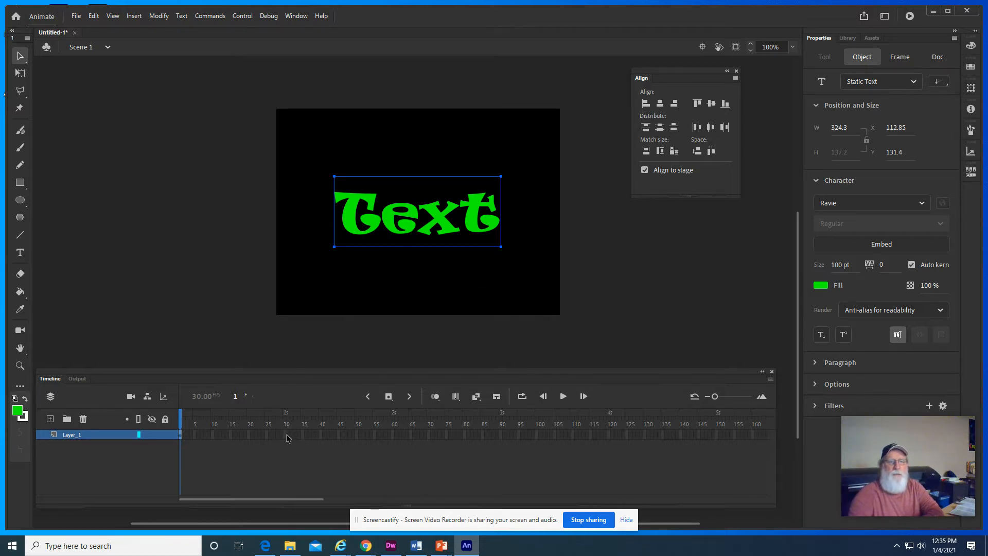
# - Insert a keyframe at frame 60 and a blank keyframe at frame 90 on Layer_1
pyautogui.click(393, 436)
pyautogui.rightClick(392, 436)
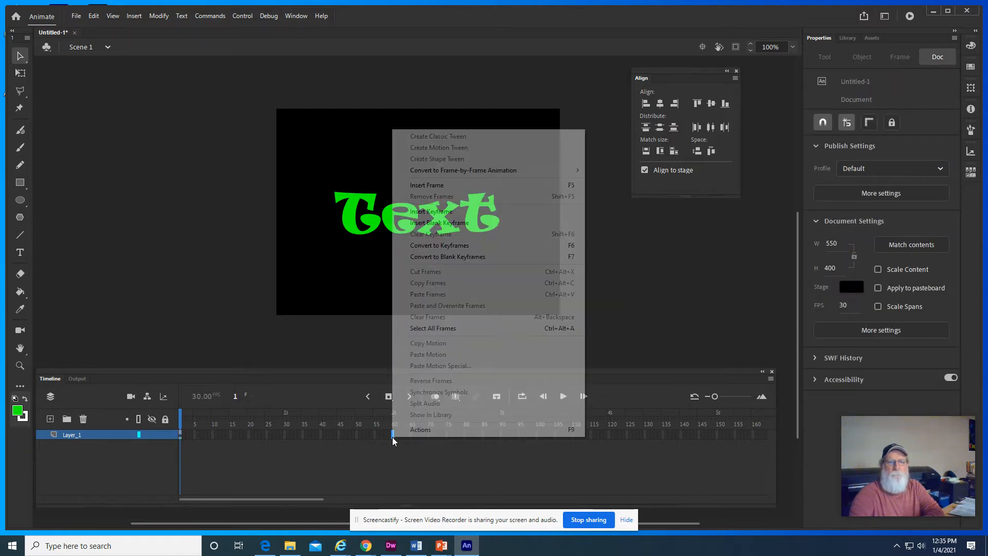
pyautogui.click(441, 212)
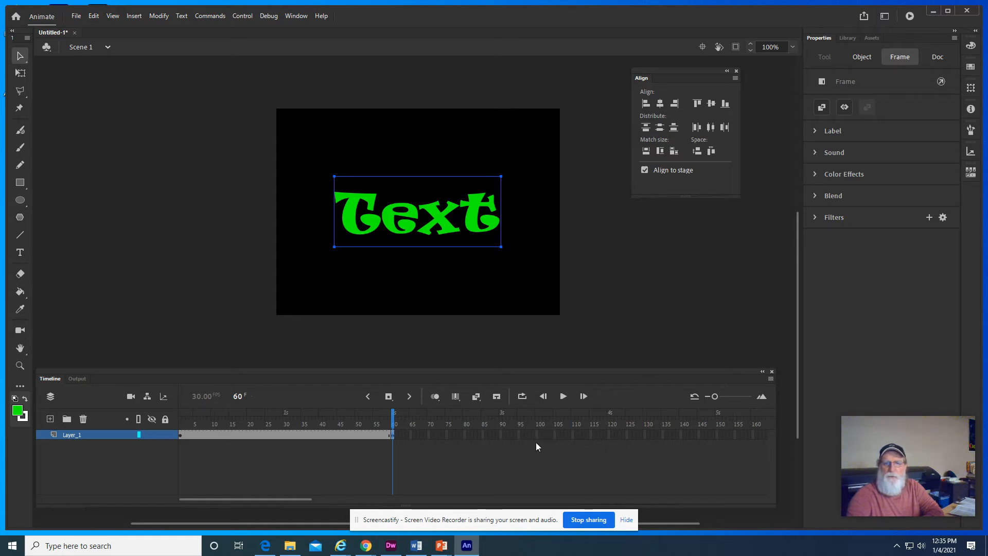
pyautogui.click(502, 436)
pyautogui.rightClick(502, 436)
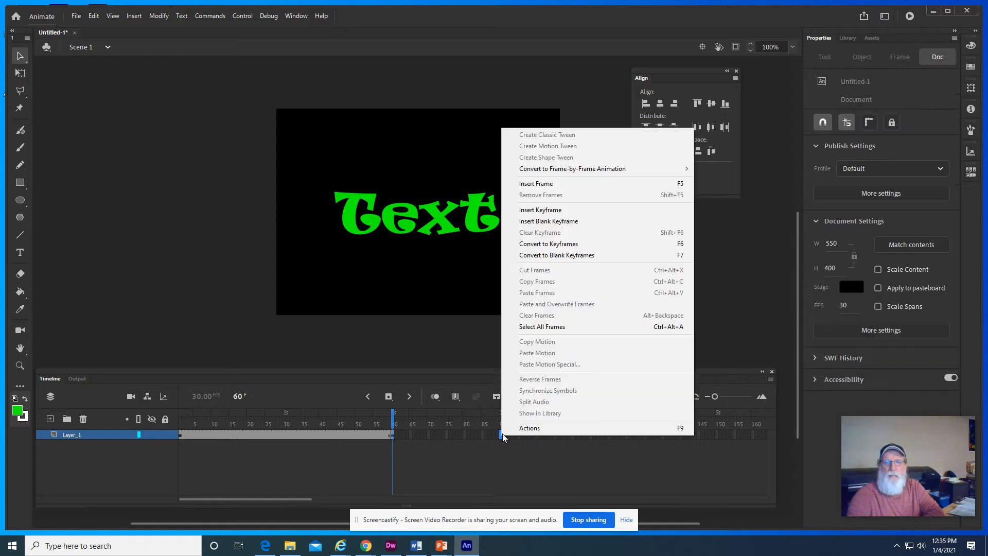
pyautogui.click(550, 222)
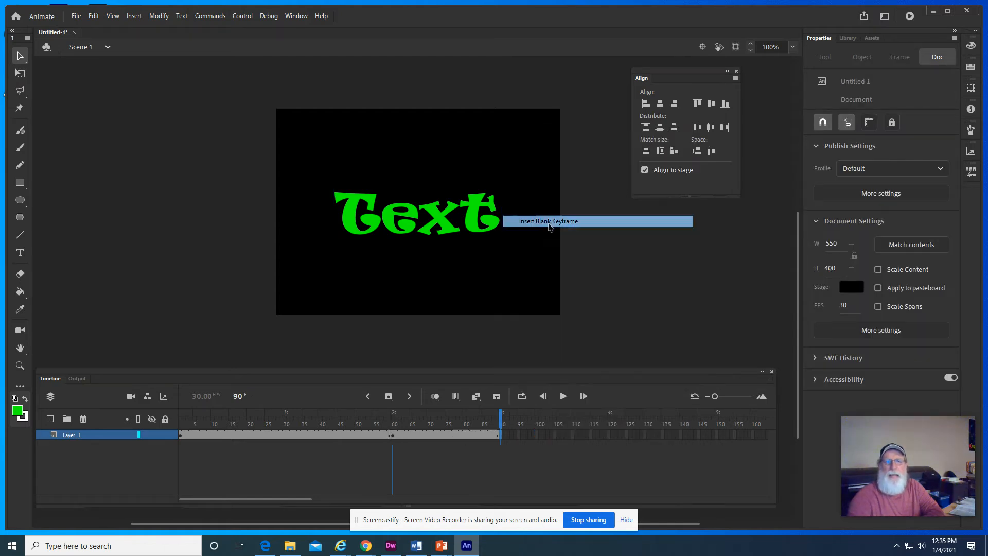
# - Add the word "Tween" to frame 90 as static text with a cyan fill
pyautogui.click(20, 252)
pyautogui.click(817, 211)
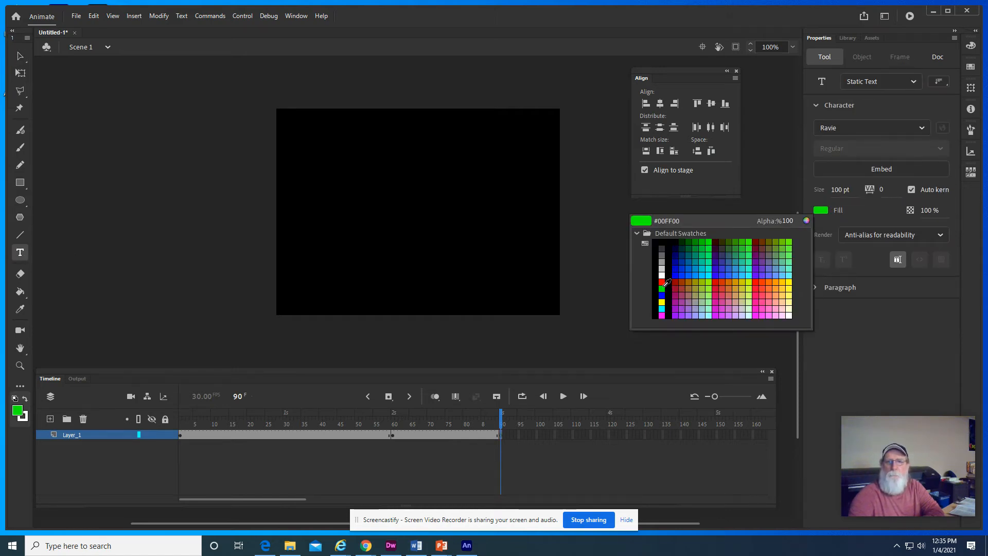
pyautogui.click(662, 308)
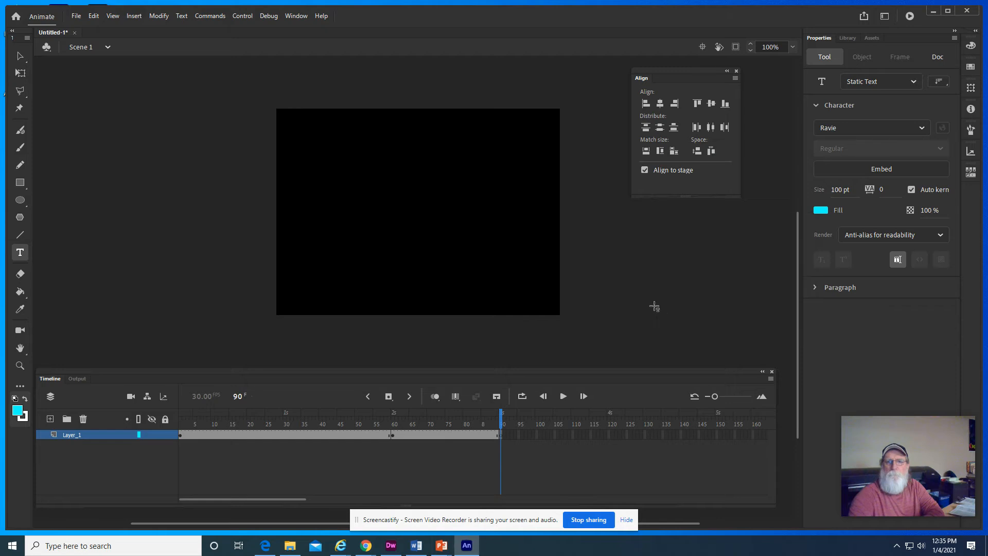
pyautogui.click(346, 227)
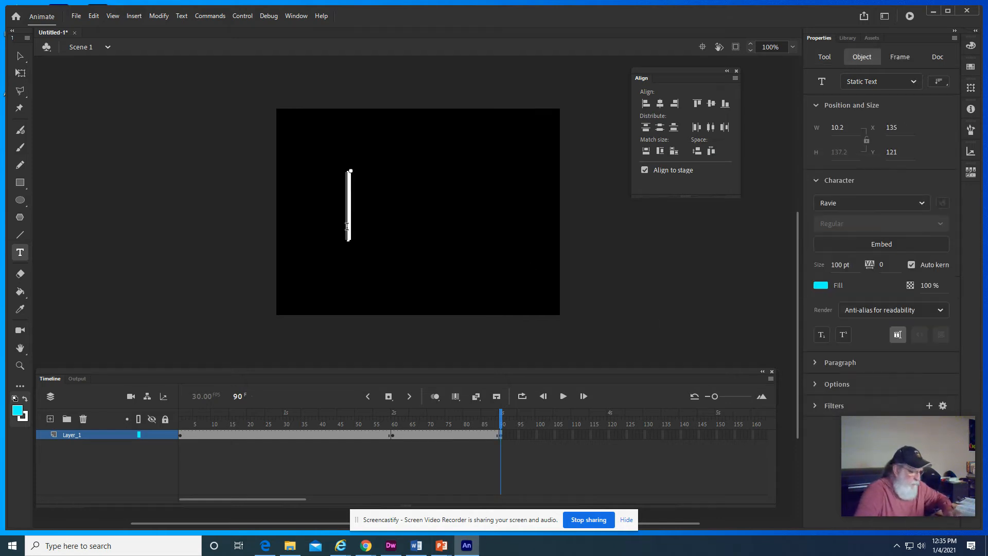
pyautogui.write('Tween')
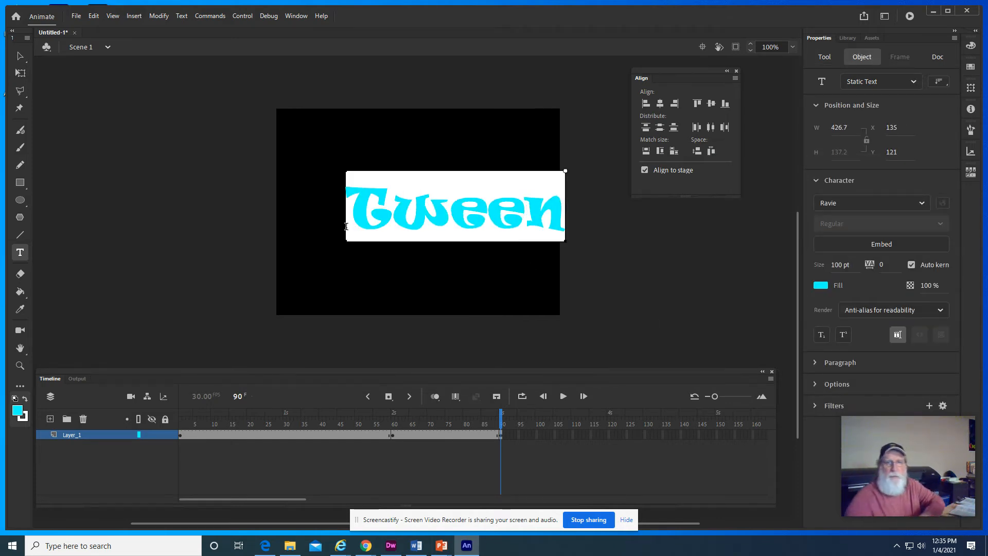
# - Center the "Tween" text horizontally and vertically on the stage
pyautogui.click(20, 60)
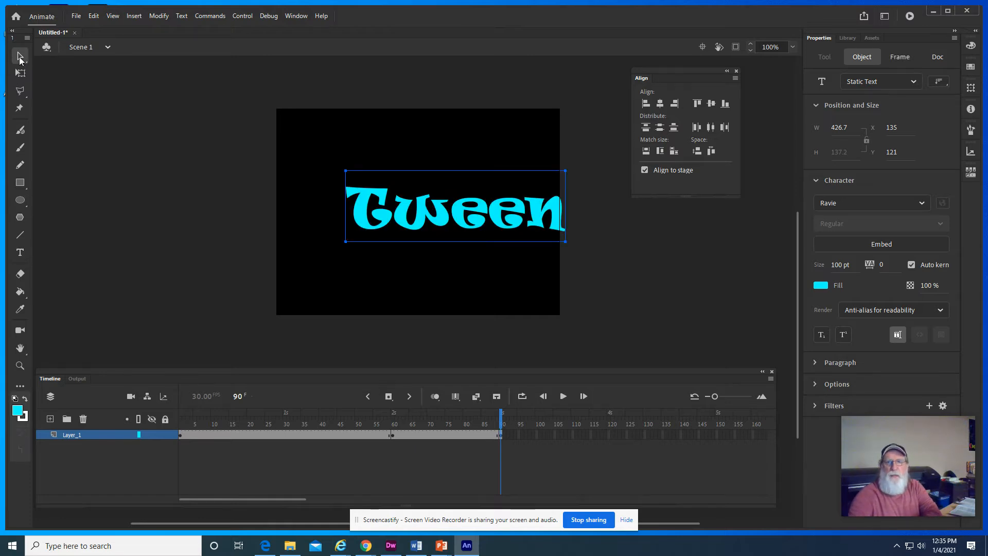
pyautogui.click(660, 103)
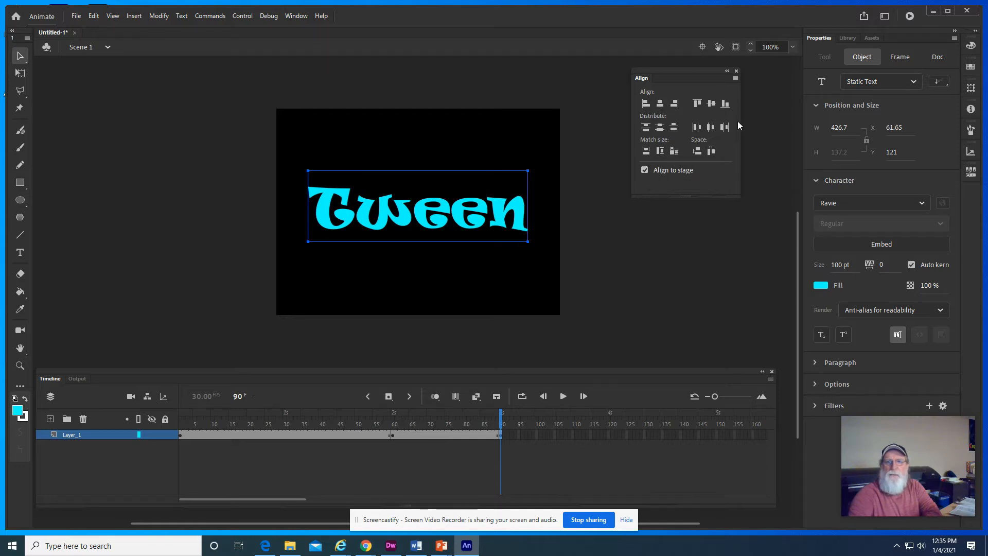
pyautogui.click(711, 104)
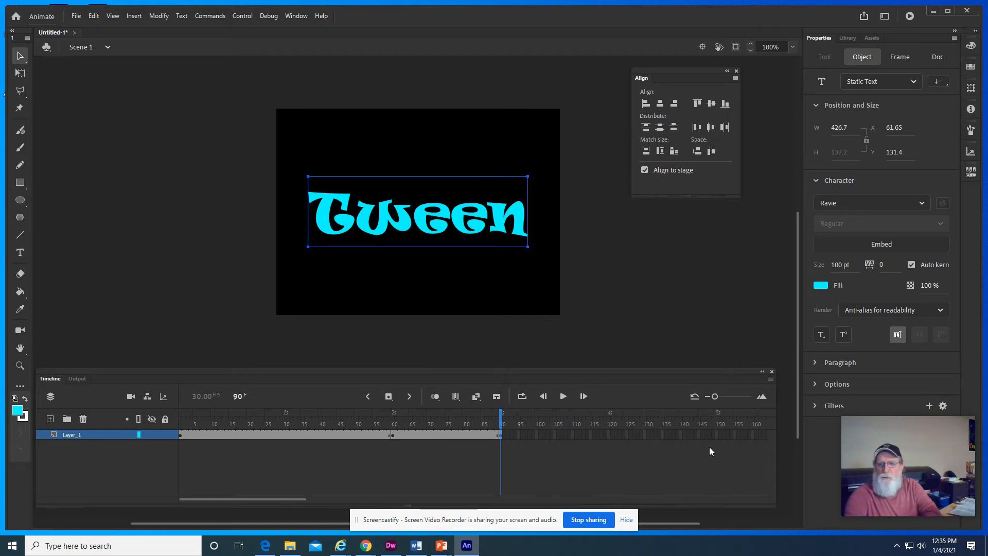
# - Insert a blank keyframe at frame 150 and check the stage content at frame 149
pyautogui.rightClick(716, 433)
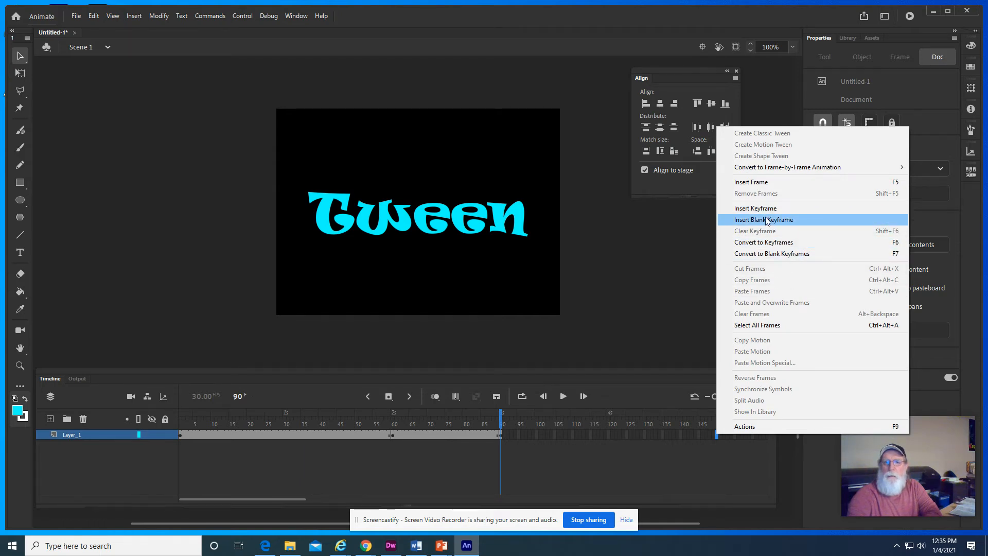
pyautogui.click(766, 220)
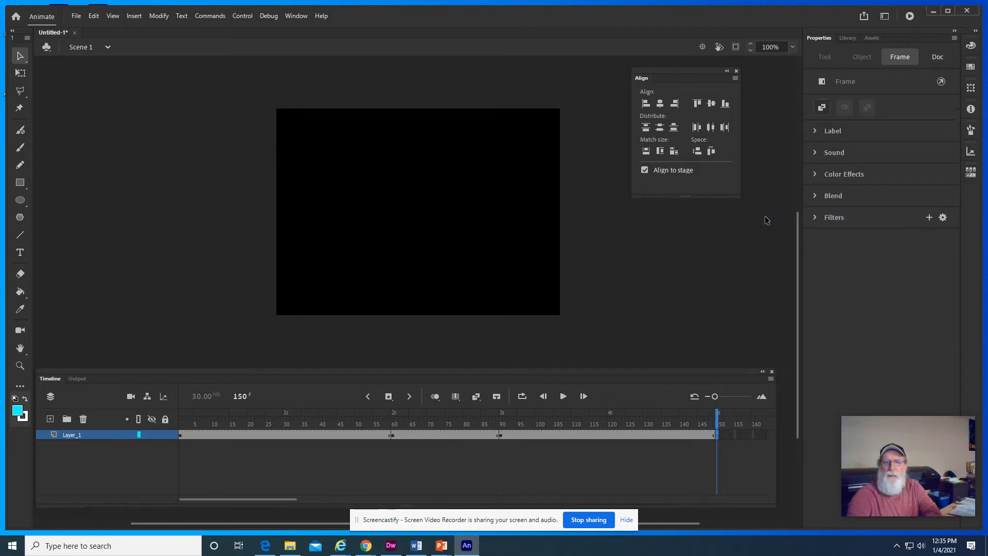
pyautogui.moveTo(718, 416); pyautogui.dragTo(715, 418)
pyautogui.click(714, 418)
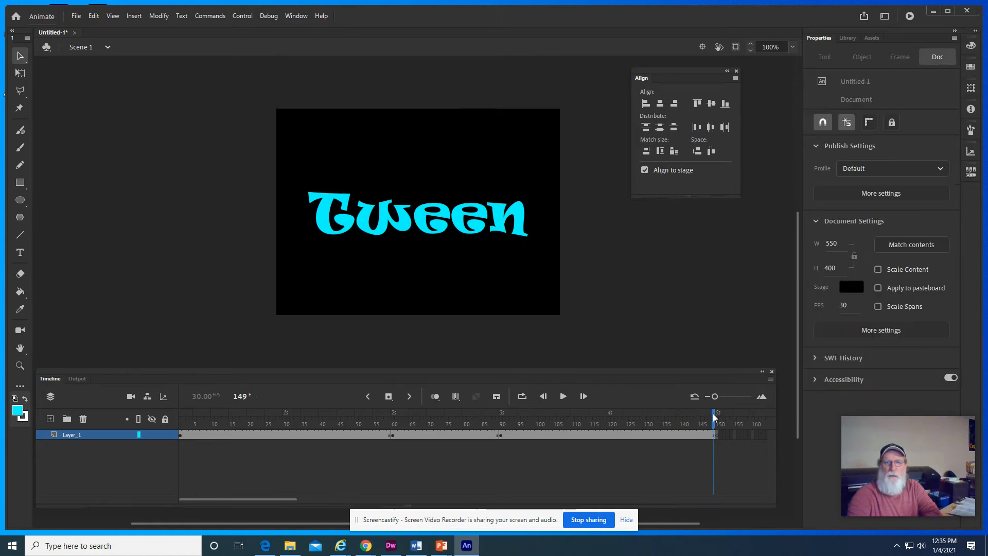
# - Break the "Tween" text at the frame 90 keyframe apart twice, down to plain shapes
pyautogui.click(499, 436)
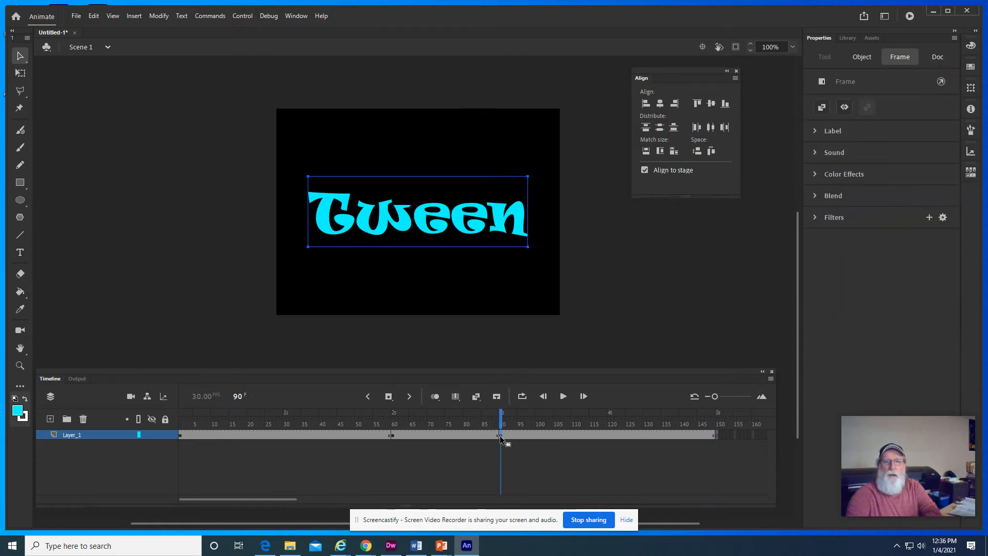
pyautogui.click(391, 435)
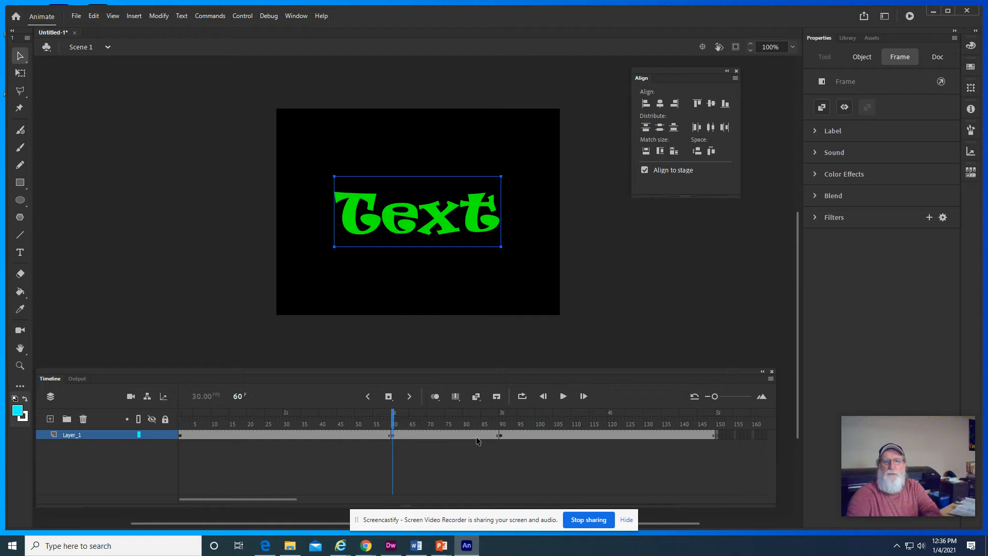
pyautogui.click(501, 435)
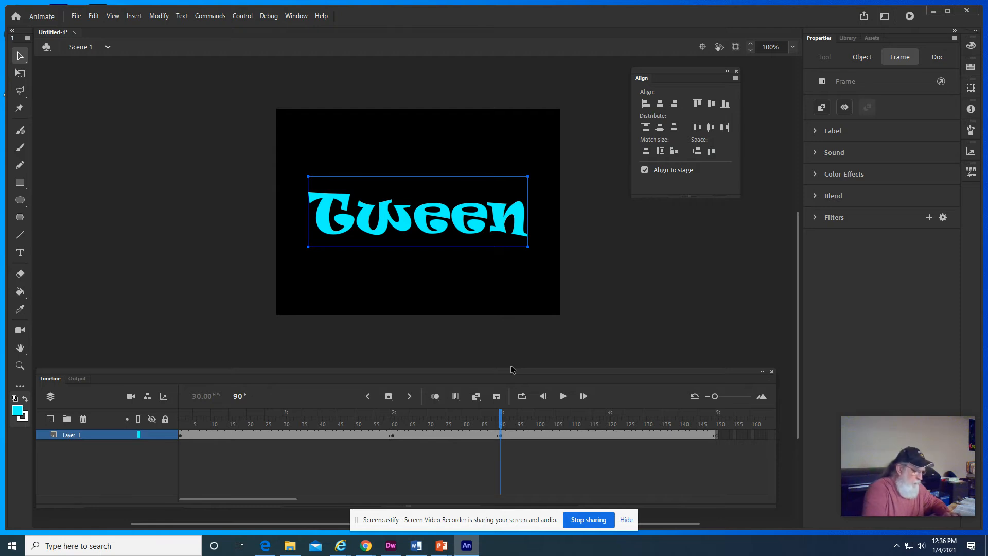
pyautogui.hotkey('ctrl', 'b')
pyautogui.hotkey('ctrl', 'b')
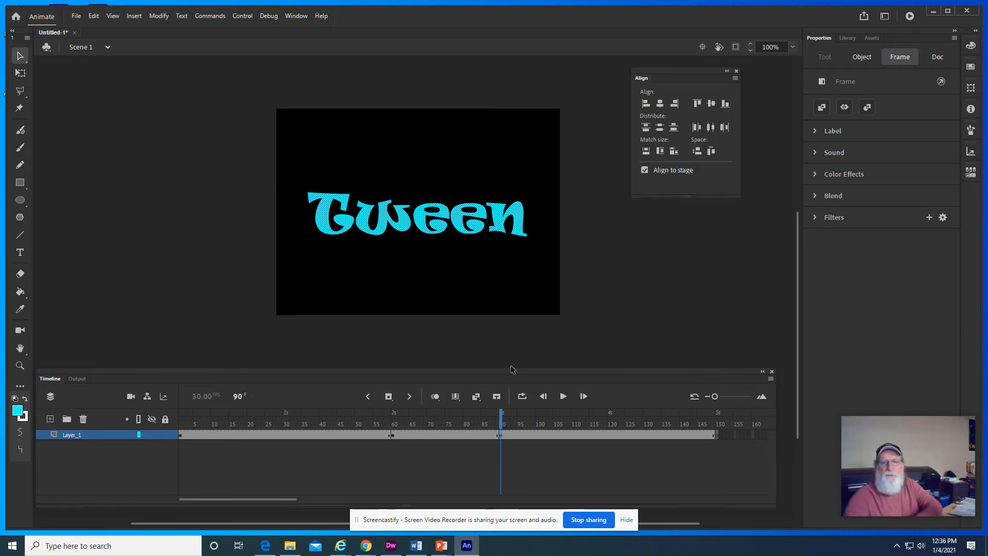
# - Break the "Text" word at the frame 60 keyframe apart twice, down to plain shapes
pyautogui.click(393, 436)
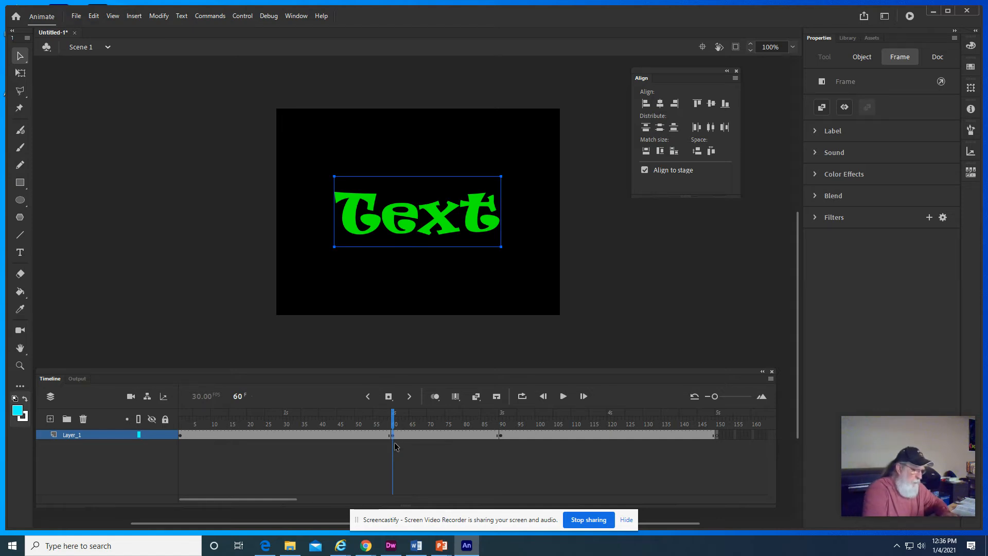
pyautogui.hotkey('ctrl', 'b')
pyautogui.hotkey('ctrl', 'b')
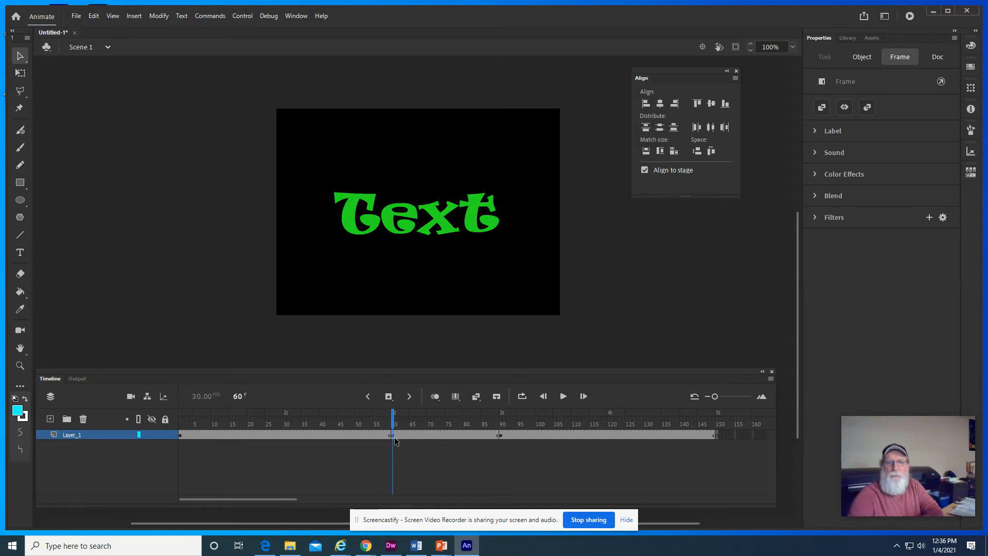
# - Create a shape tween from frame 60 to frame 90 and scrub the timeline to preview it
pyautogui.rightClick(392, 435)
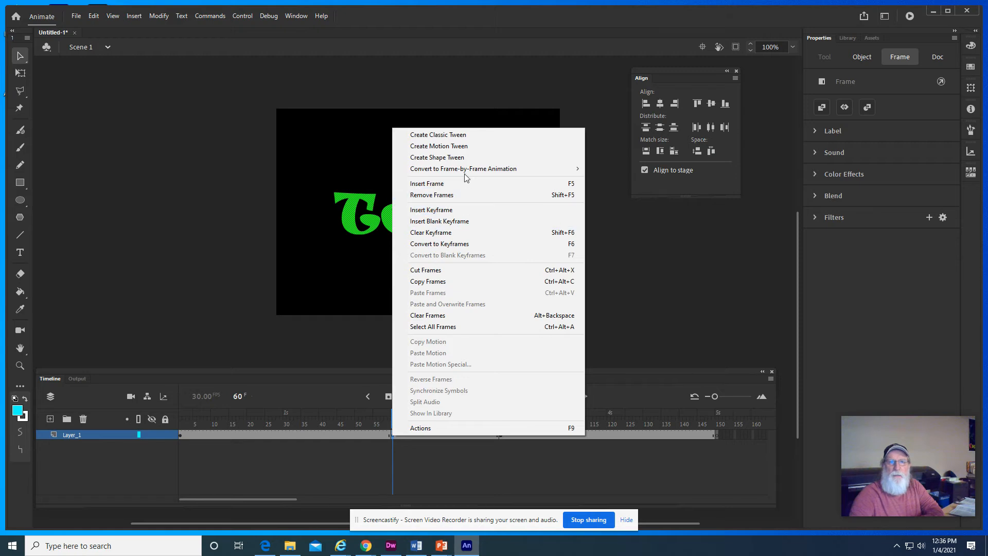
pyautogui.click(458, 157)
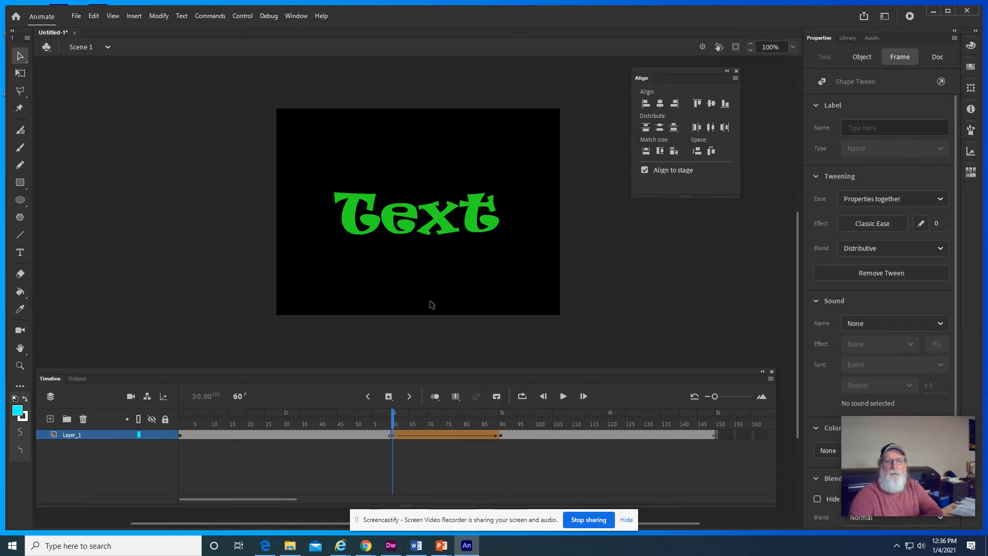
pyautogui.moveTo(395, 419)
pyautogui.mouseDown()
pyautogui.moveTo(503, 423)
pyautogui.moveTo(410, 431)
pyautogui.moveTo(502, 431)
pyautogui.moveTo(394, 423)
pyautogui.mouseUp()
pyautogui.click(282, 330)
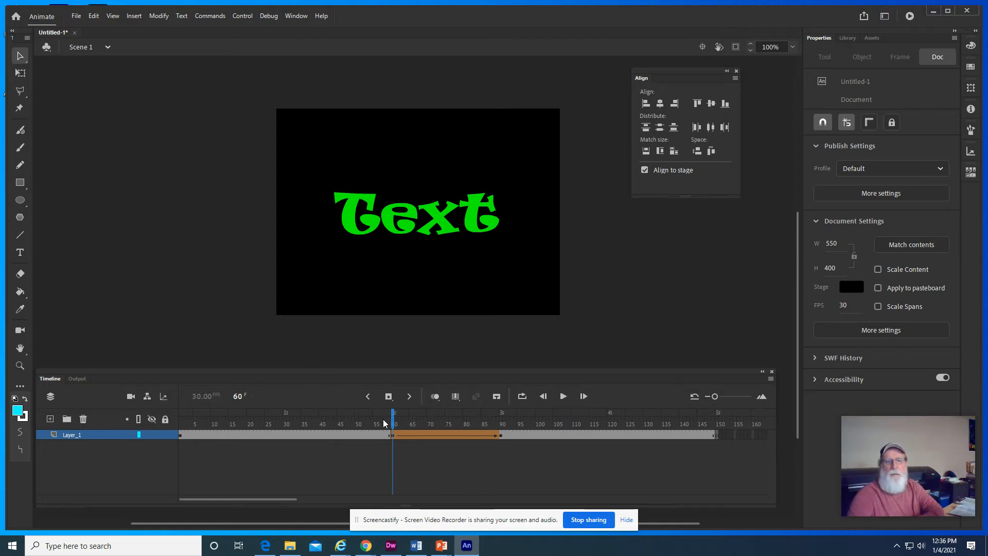
pyautogui.moveTo(393, 422)
pyautogui.mouseDown()
pyautogui.moveTo(506, 423)
pyautogui.moveTo(381, 423)
pyautogui.moveTo(510, 423)
pyautogui.moveTo(392, 422)
pyautogui.mouseUp()
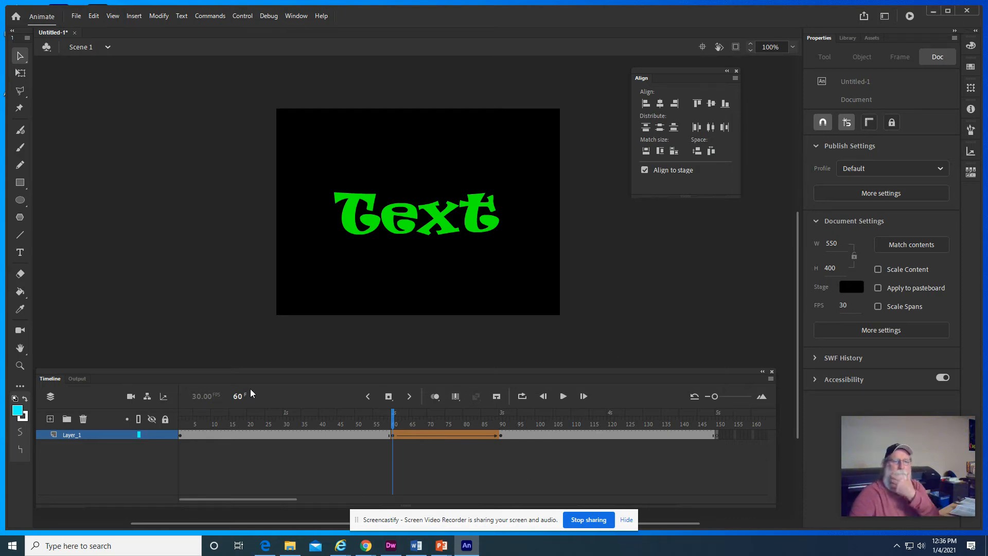
pyautogui.scroll(-3, 133, 304)
pyautogui.scroll(8, 453, 362)
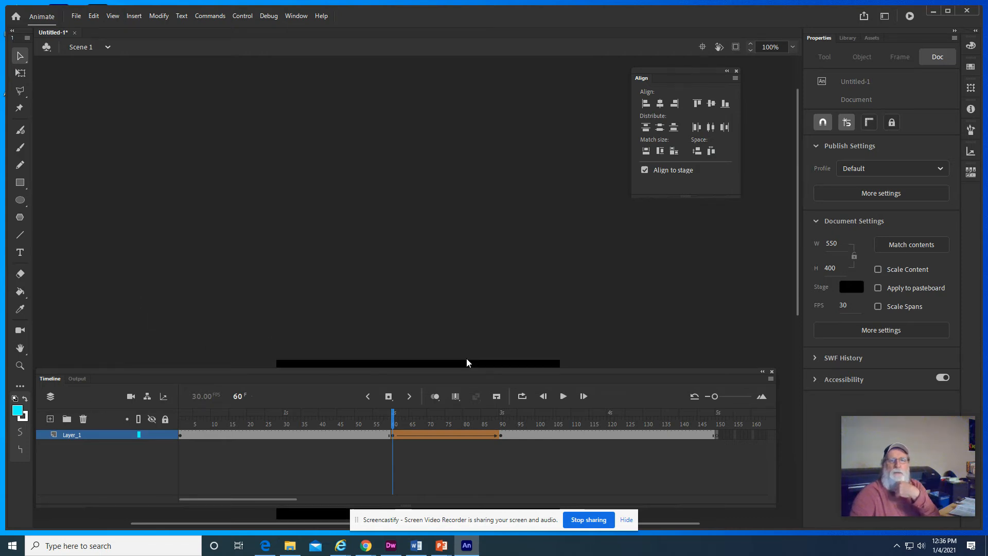
pyautogui.scroll(-5, 466, 363)
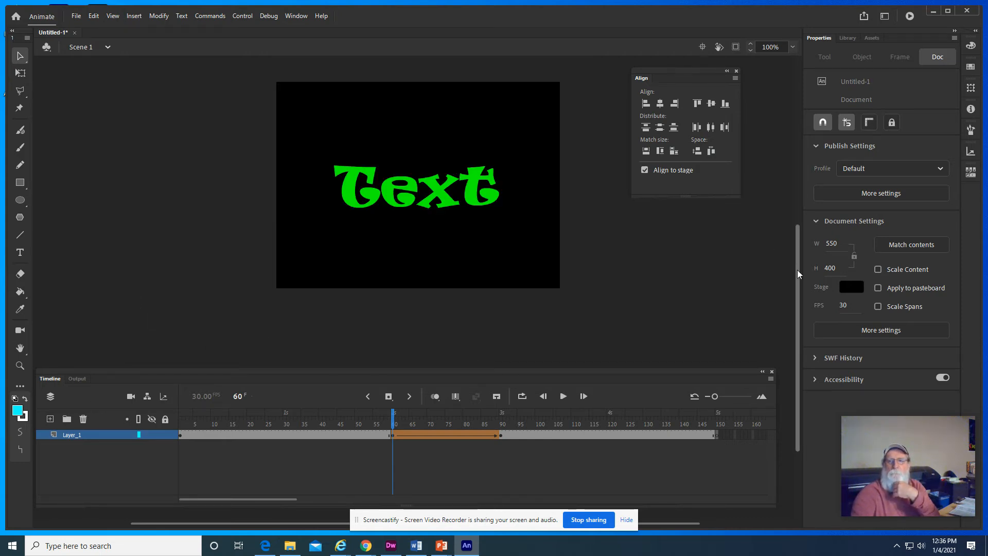
pyautogui.scroll(3, 763, 245)
pyautogui.scroll(-3, 724, 298)
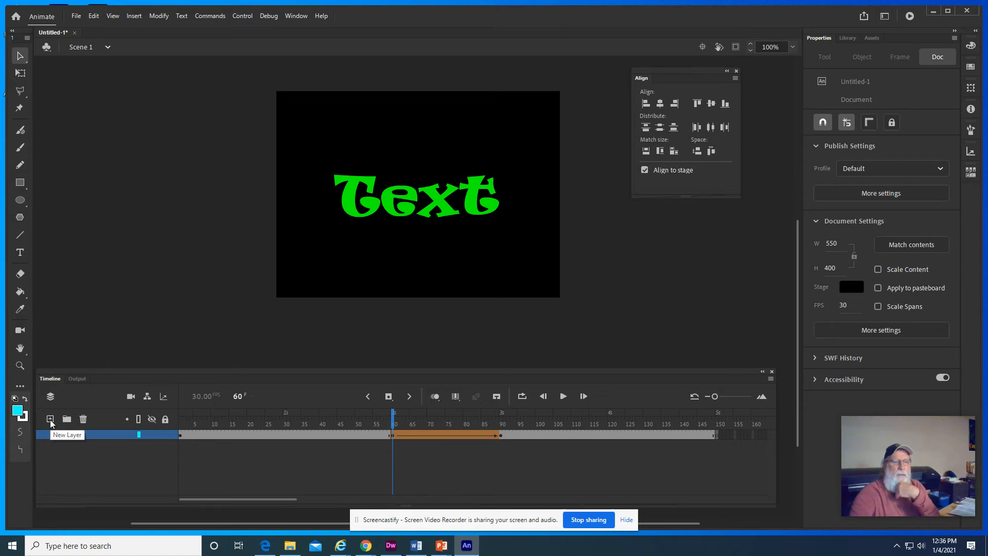
# - Add a new layer above Layer_1, keeping Layer_1 locked, and return the playhead to frame 1
pyautogui.click(50, 420)
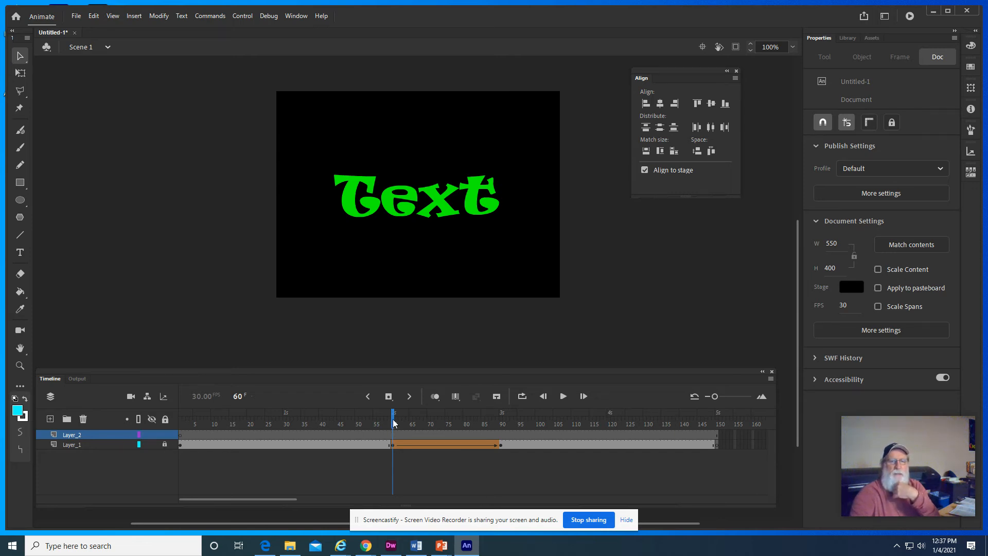
pyautogui.moveTo(394, 423); pyautogui.dragTo(152, 416)
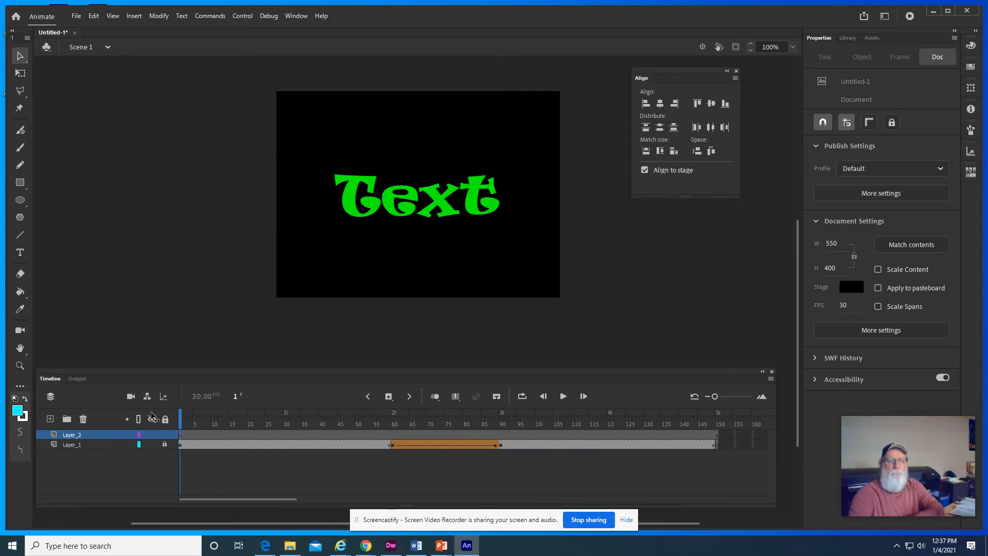
# - Rename Layer_1 as "text"
pyautogui.doubleClick(72, 446)
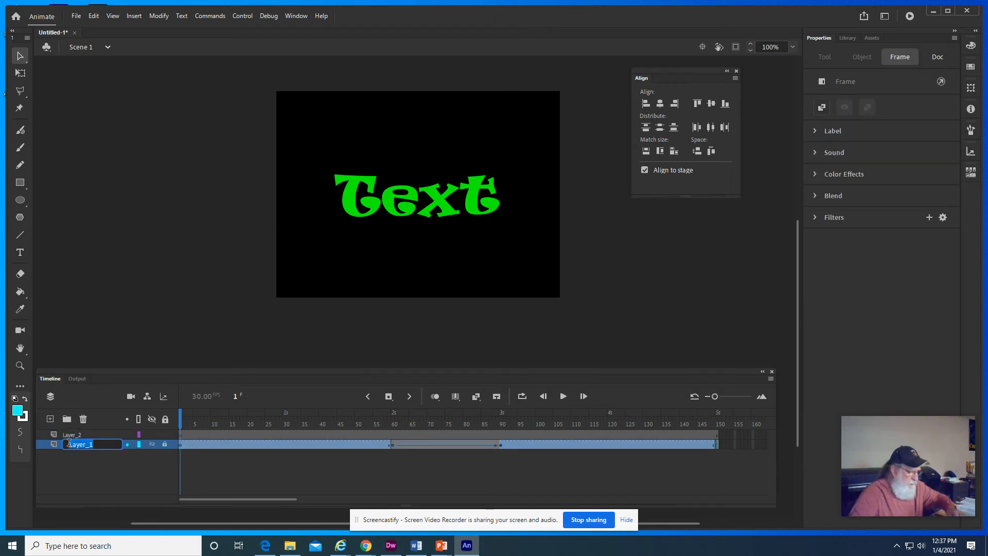
pyautogui.write('Te')
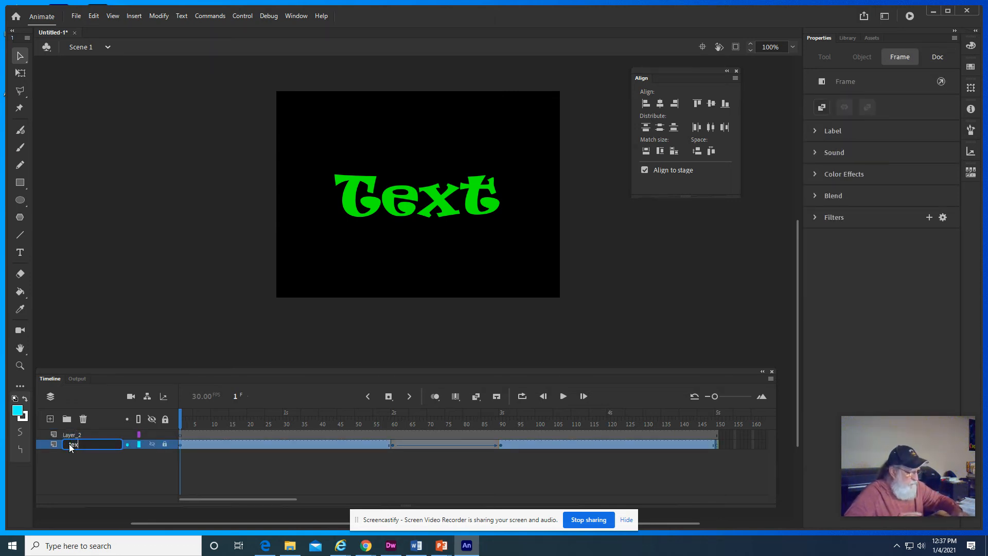
pyautogui.click(112, 470)
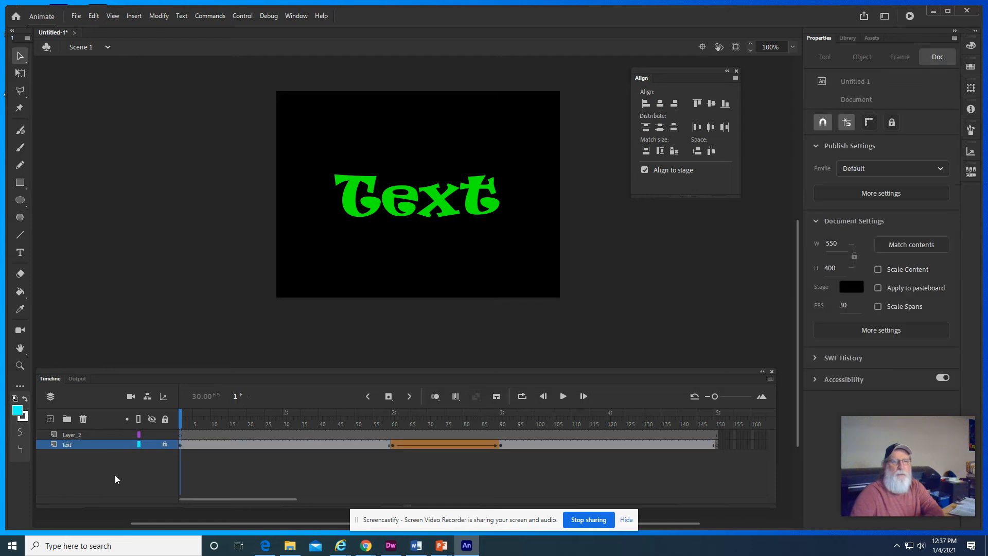
# - Rename Layer_2 as "motion"
pyautogui.click(73, 436)
pyautogui.rightClick(73, 435)
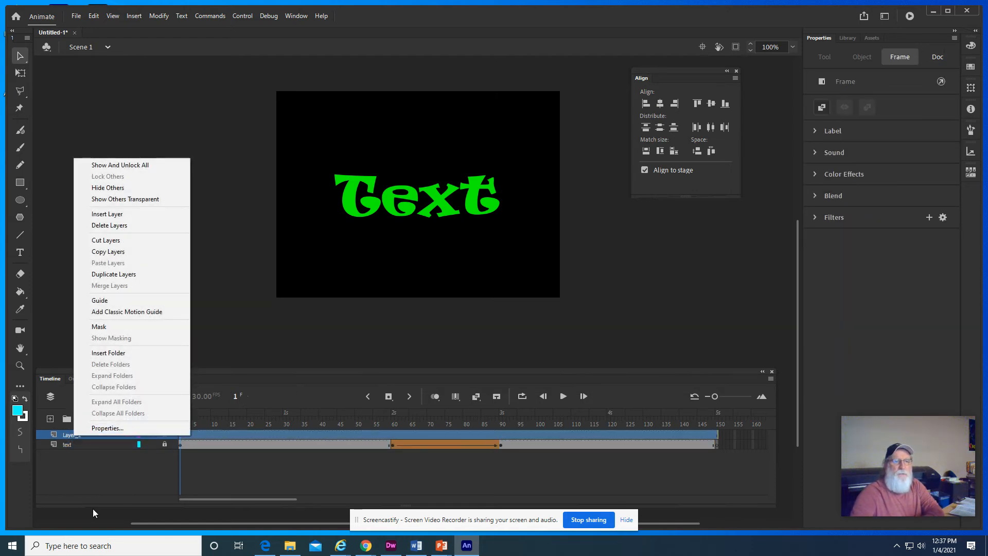
pyautogui.click(91, 471)
pyautogui.doubleClick(76, 433)
pyautogui.write('mo')
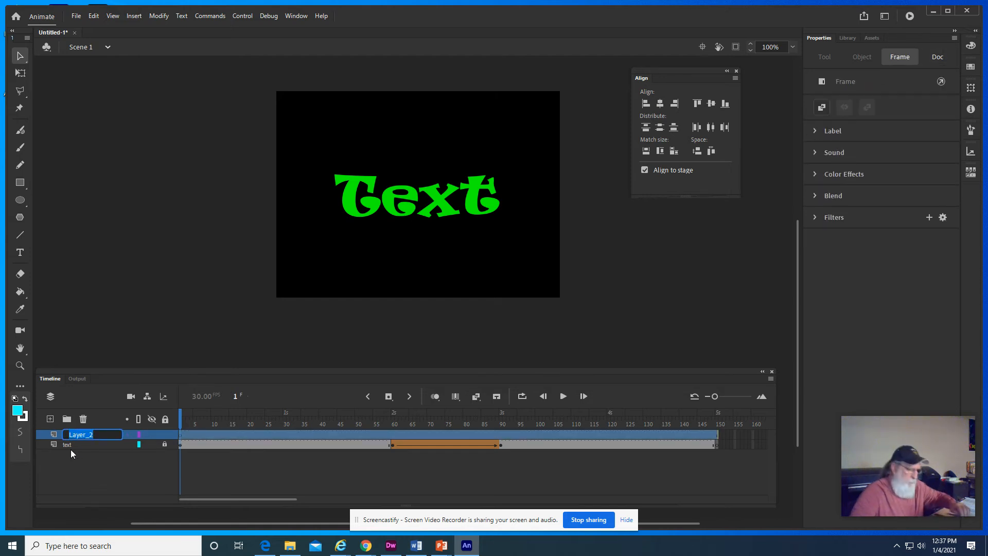
pyautogui.write('tion')
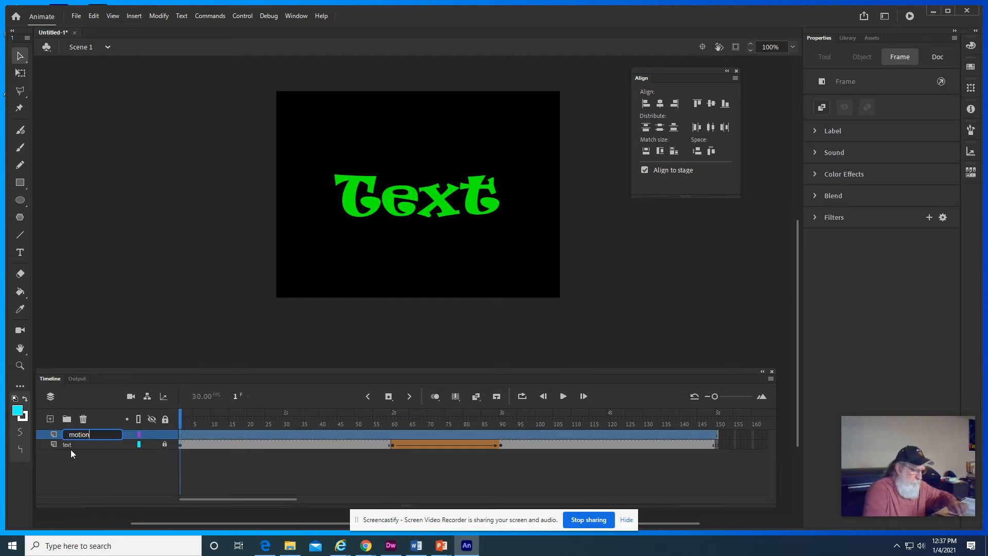
pyautogui.click(168, 452)
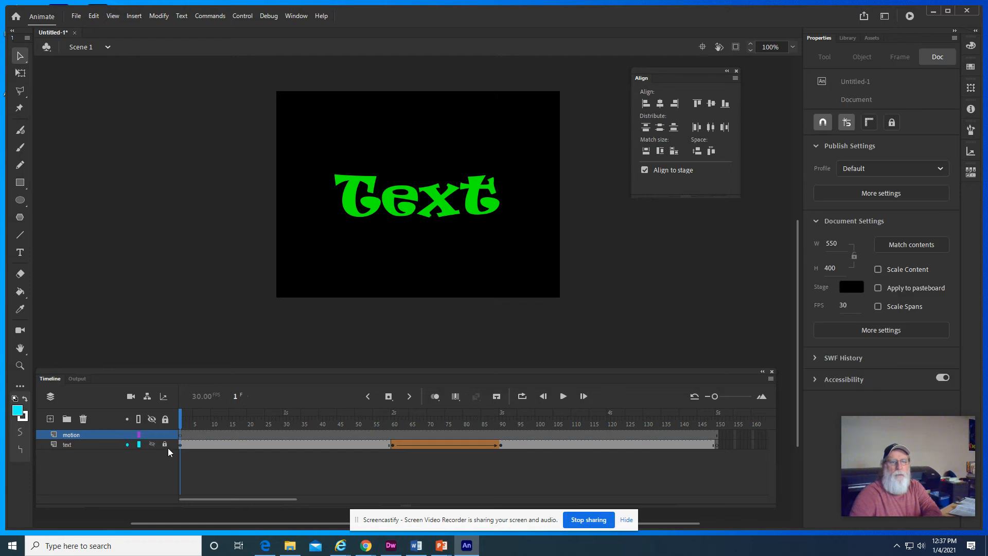
# - Place burger.jpg from the library onto the stage at frame 1 of the motion layer
pyautogui.click(181, 436)
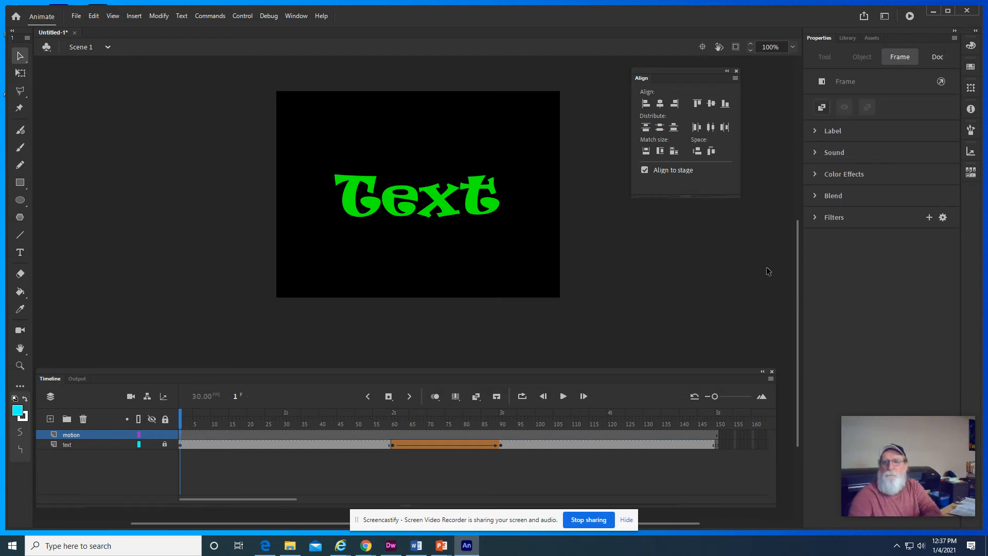
pyautogui.click(848, 38)
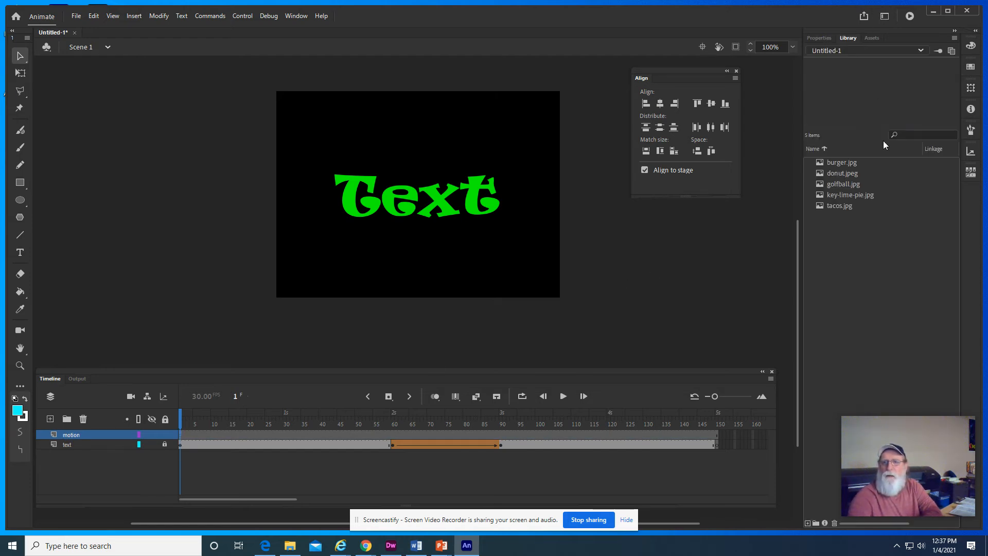
pyautogui.click(850, 164)
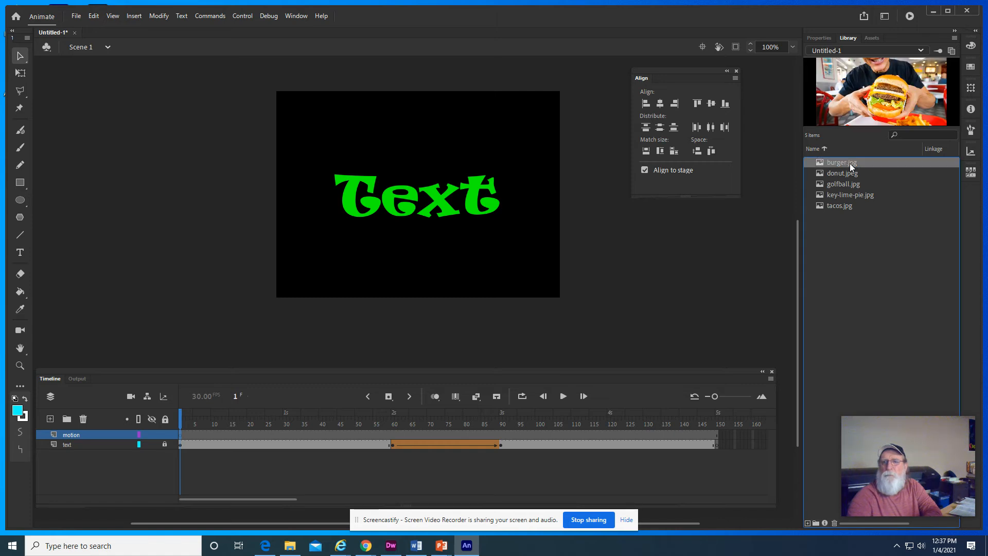
pyautogui.moveTo(850, 162); pyautogui.dragTo(397, 206)
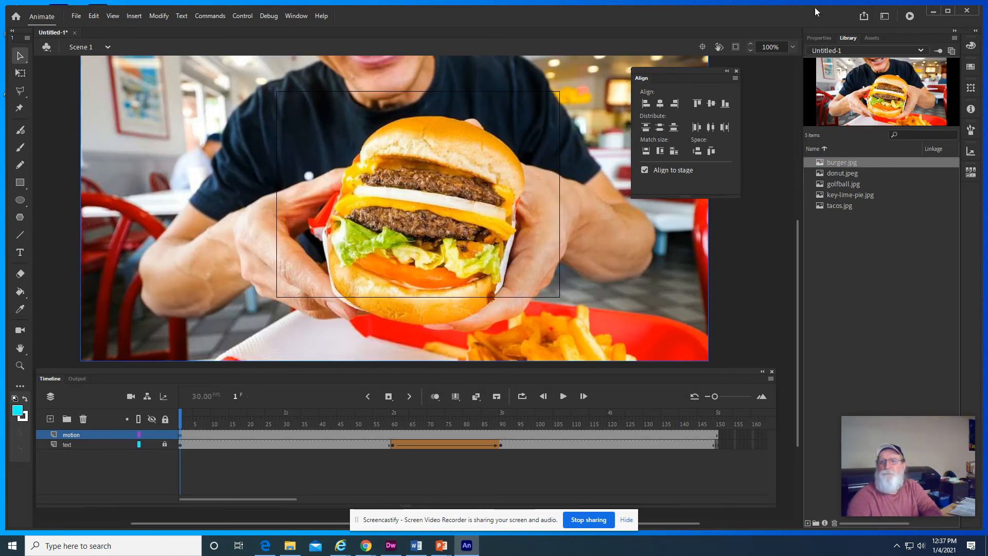
# - Collapse the floating Align panel to an icon and dock it with the other collapsed panels
pyautogui.click(727, 72)
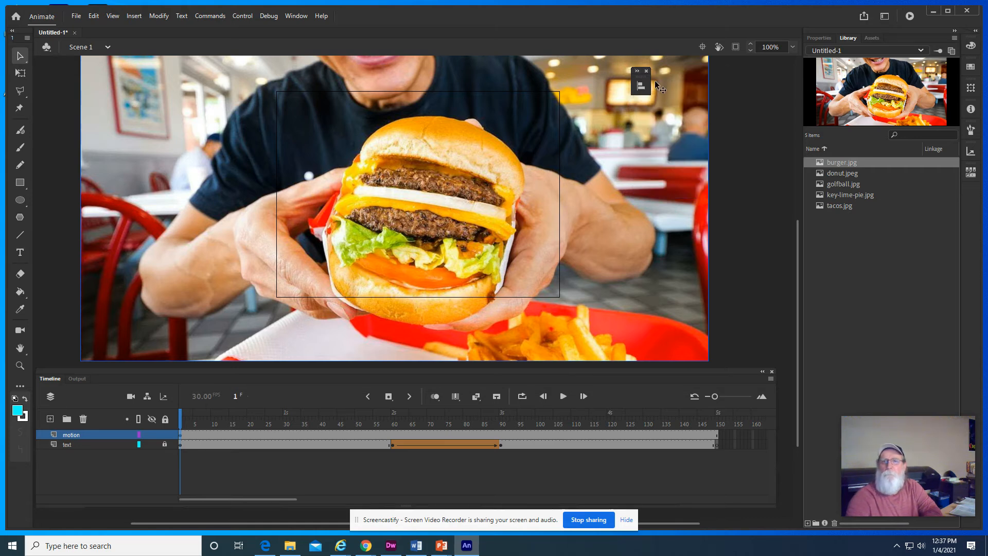
pyautogui.moveTo(643, 76); pyautogui.dragTo(981, 197)
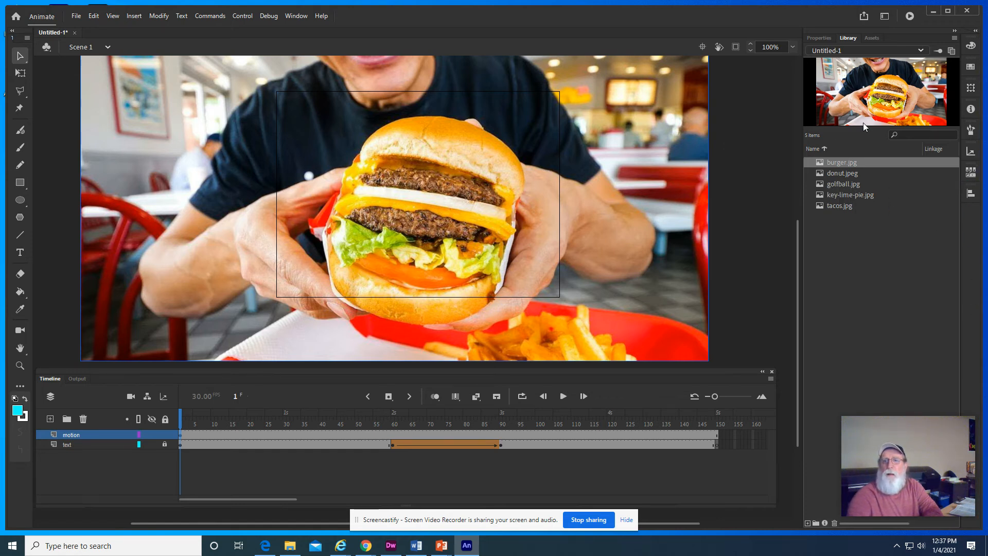
# - Resize the burger image to 550 x 400 and position it at X 0, Y 0 so it covers the stage
pyautogui.click(819, 37)
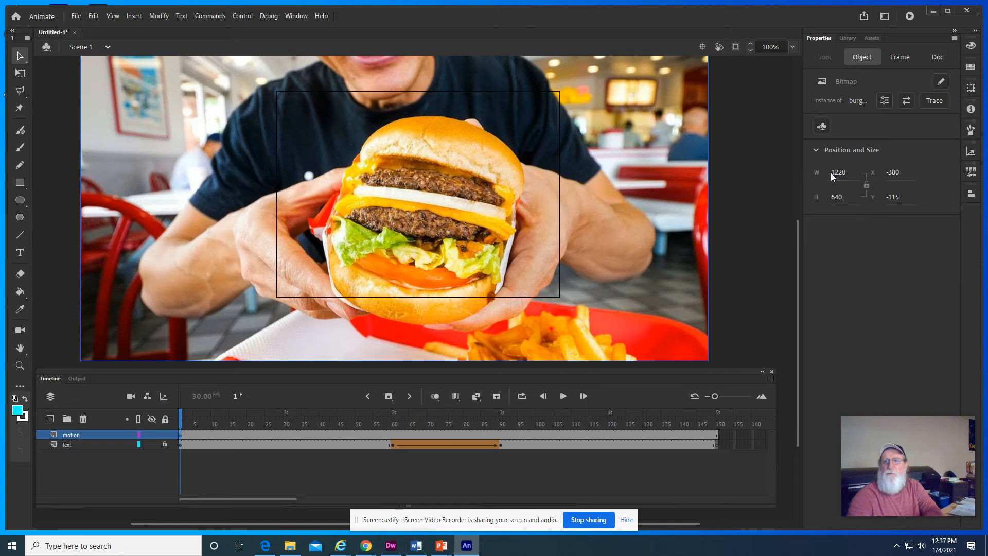
pyautogui.moveTo(832, 175); pyautogui.dragTo(837, 173)
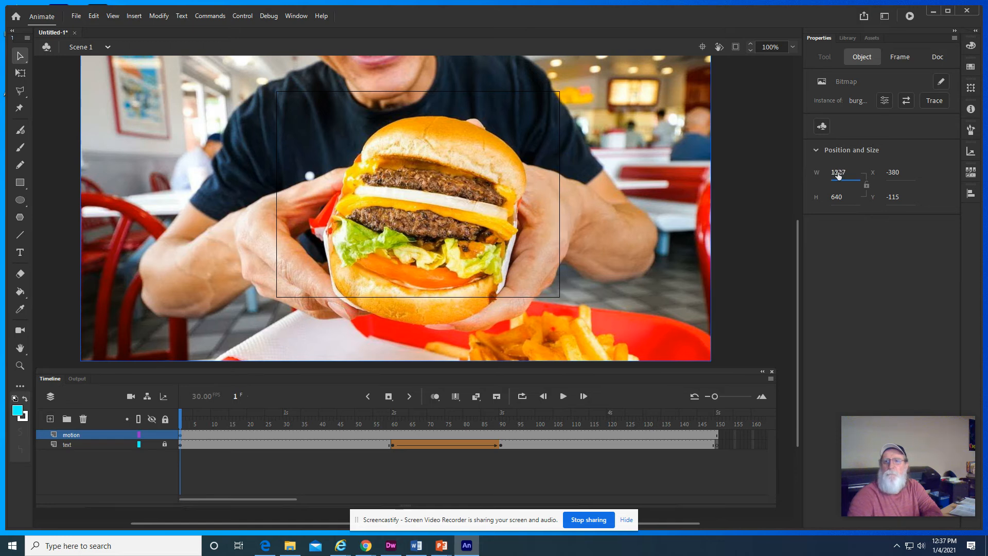
pyautogui.click(837, 174)
pyautogui.write('550')
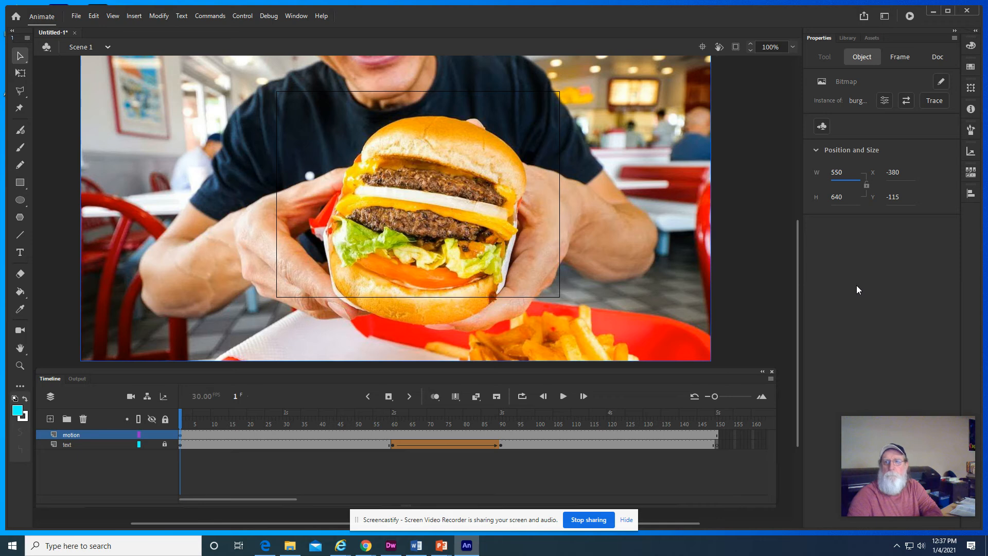
pyautogui.click(836, 198)
pyautogui.write('400')
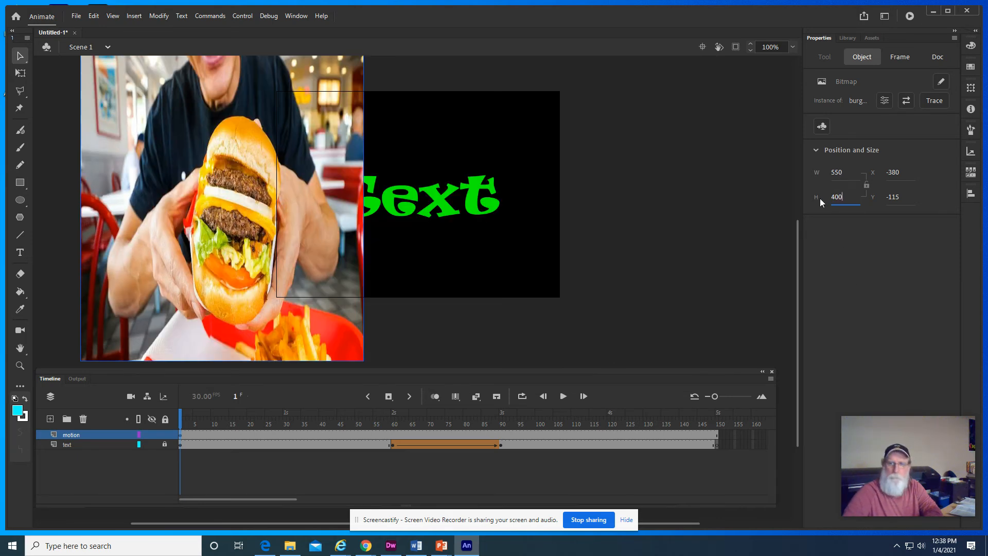
pyautogui.press('Return')
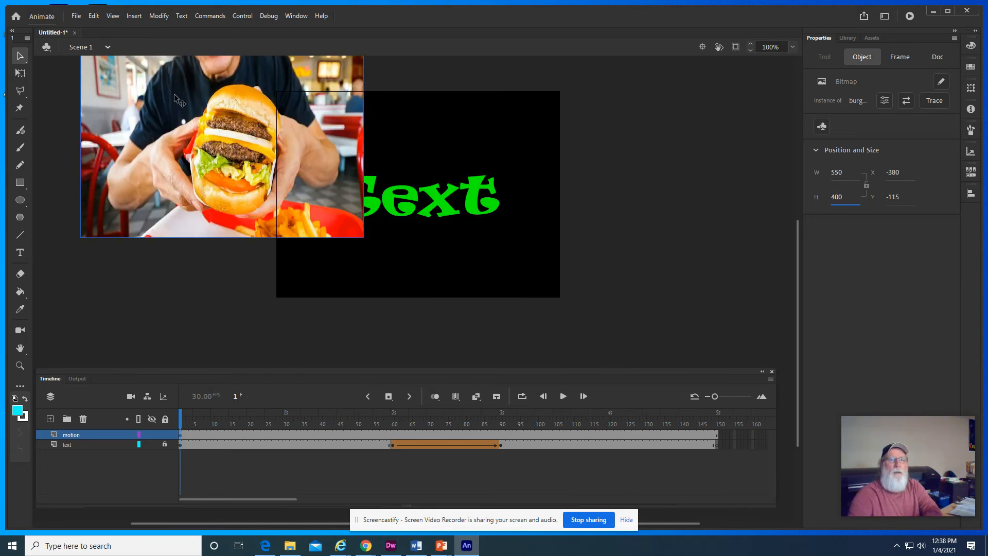
pyautogui.moveTo(174, 95); pyautogui.dragTo(371, 154)
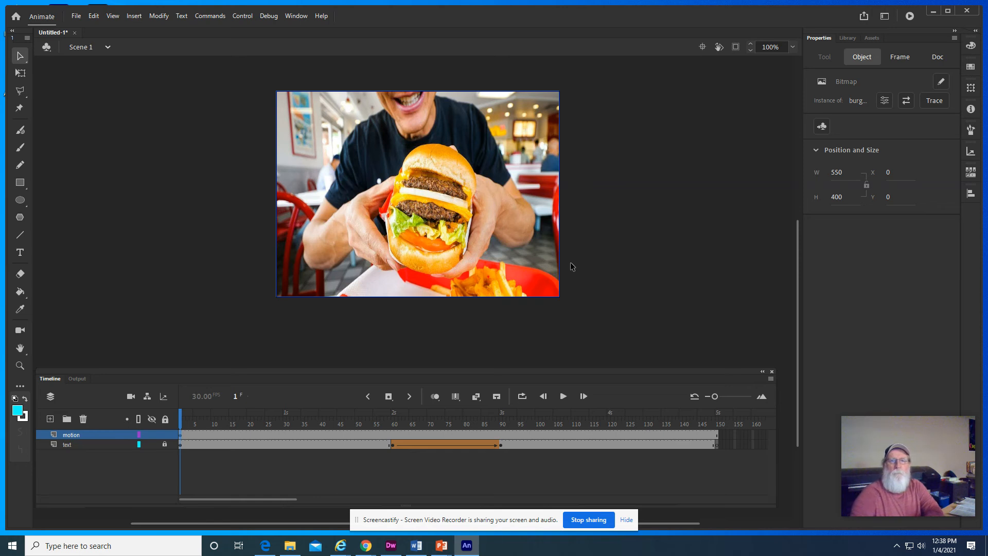
# - Move the text layer above the motion layer in the layer order
pyautogui.click(89, 444)
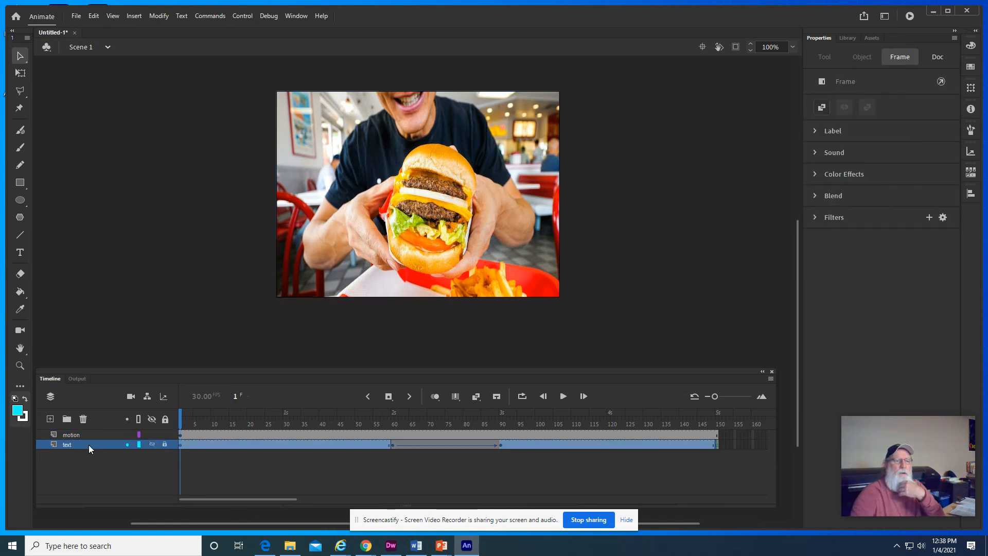
pyautogui.moveTo(88, 445); pyautogui.dragTo(90, 432)
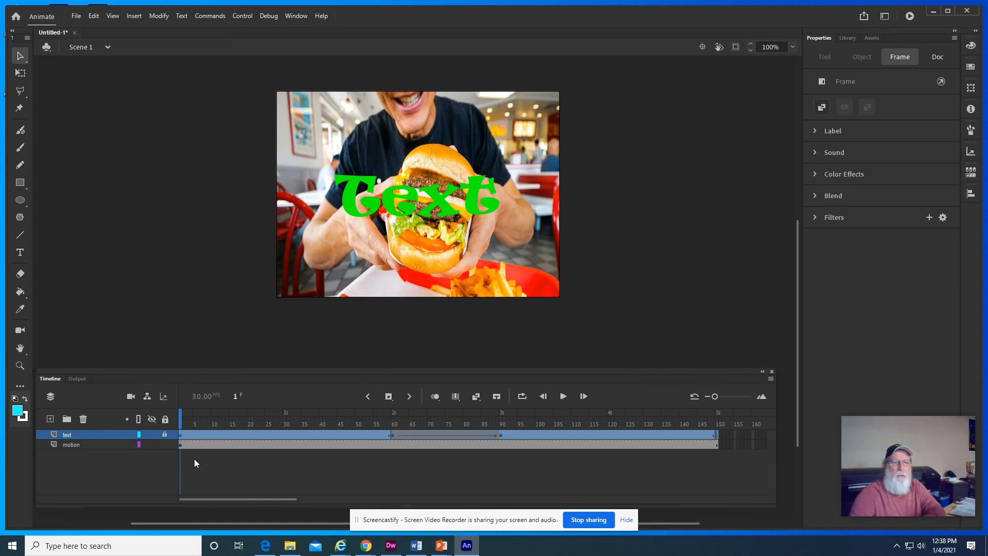
# - Insert a keyframe at frame 60 of the motion layer
pyautogui.click(180, 445)
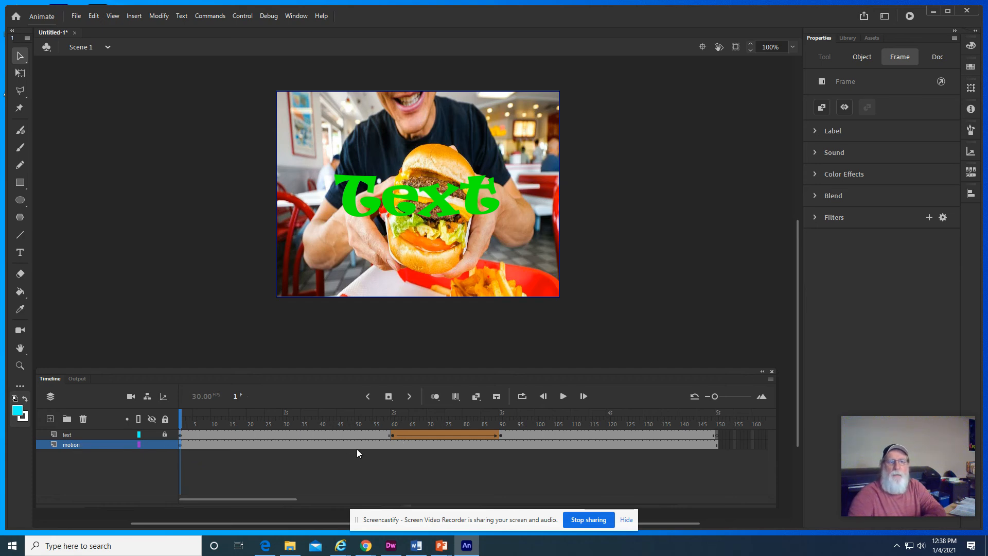
pyautogui.click(393, 445)
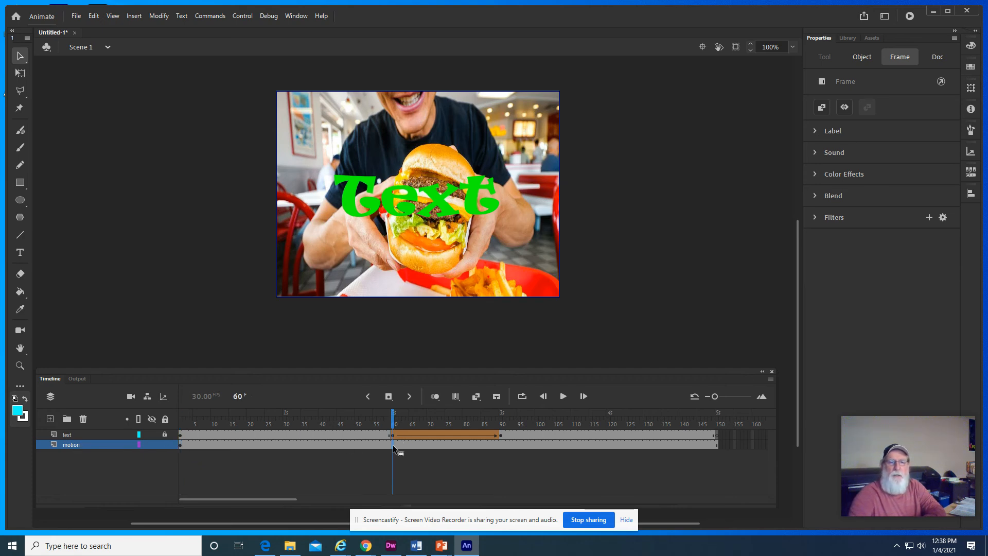
pyautogui.rightClick(393, 444)
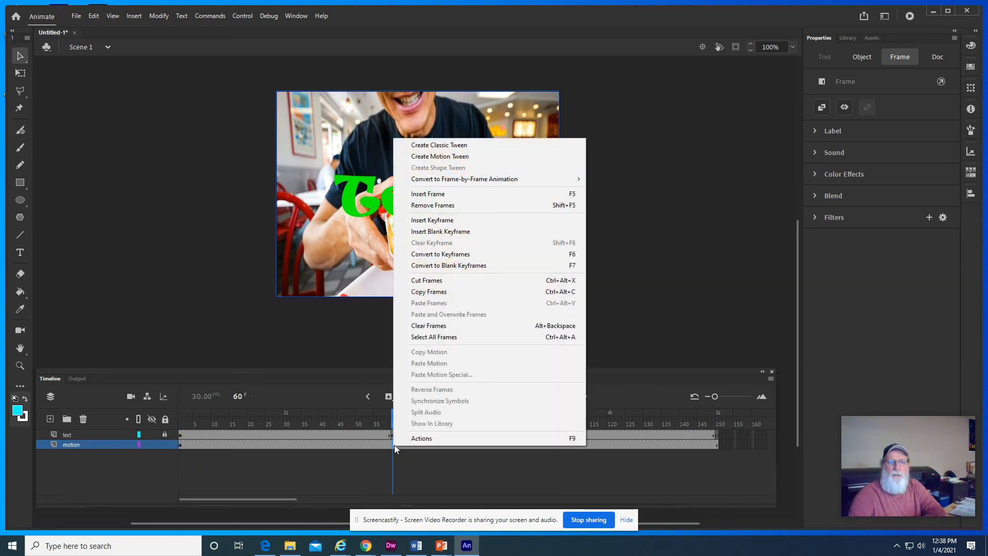
pyautogui.click(442, 221)
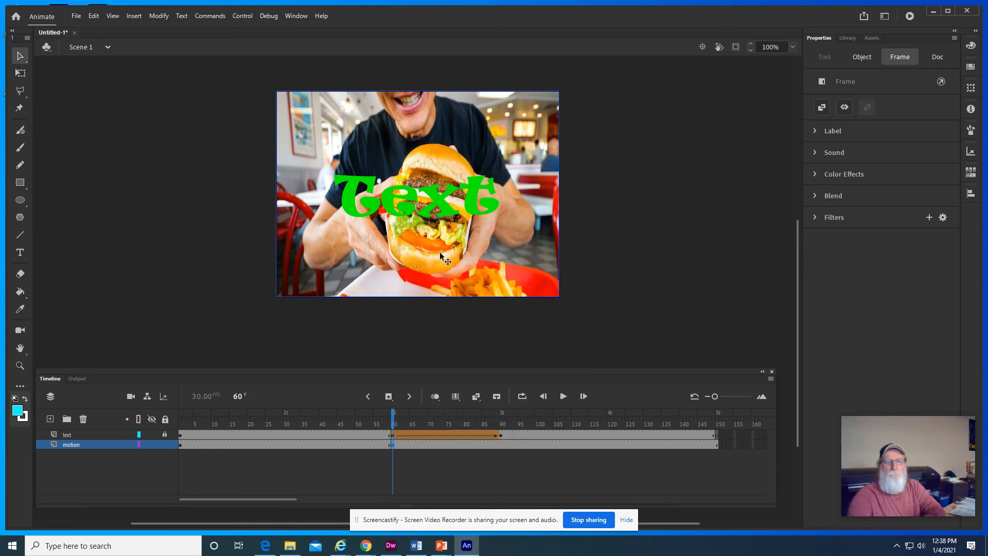
# - Convert the burger image at frame 60 to a Movie Clip symbol named "burger"
pyautogui.click(154, 15)
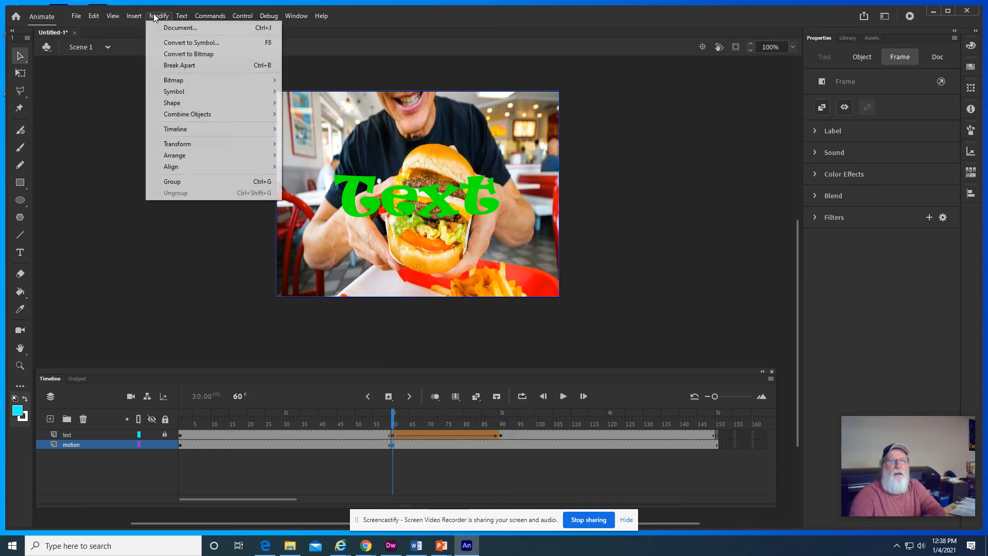
pyautogui.click(183, 43)
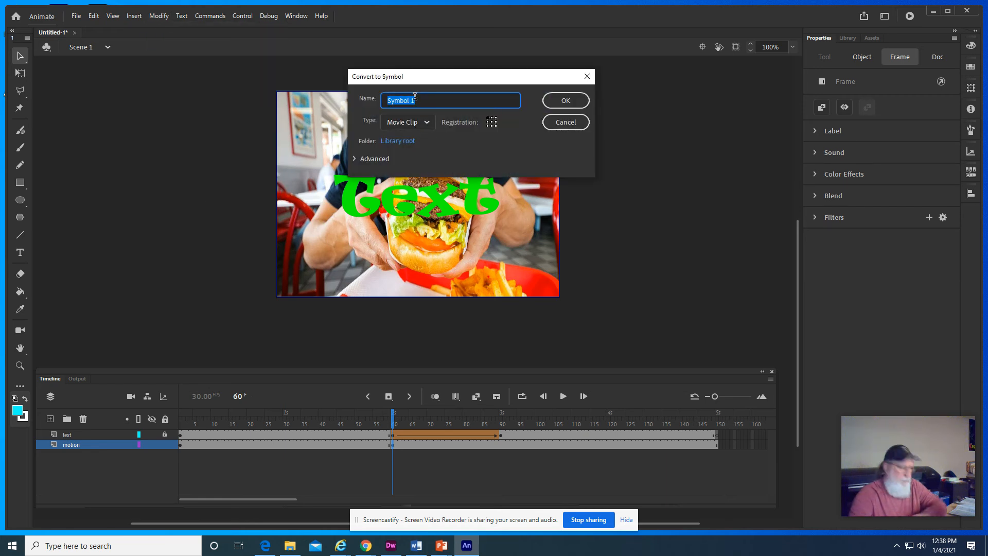
pyautogui.write('bureg')
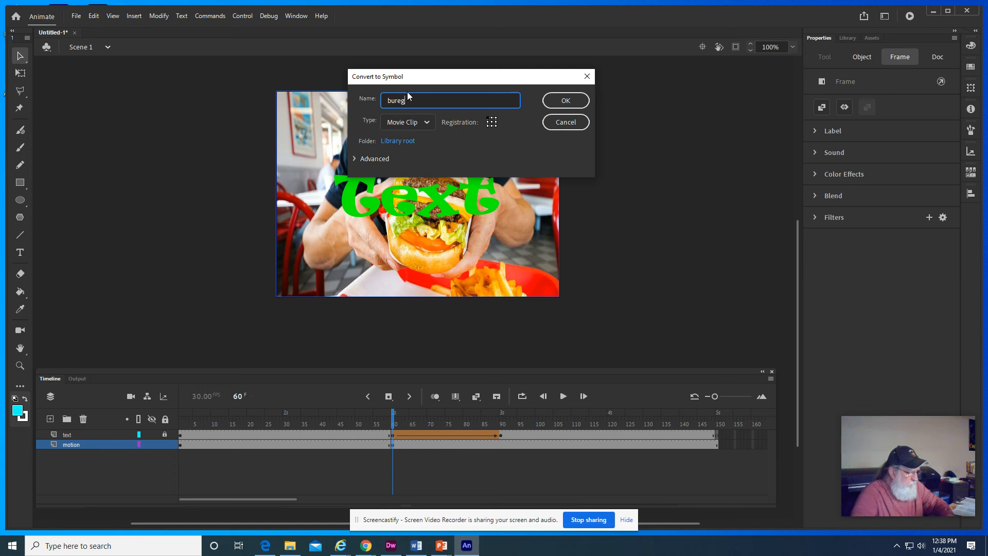
pyautogui.write('er')
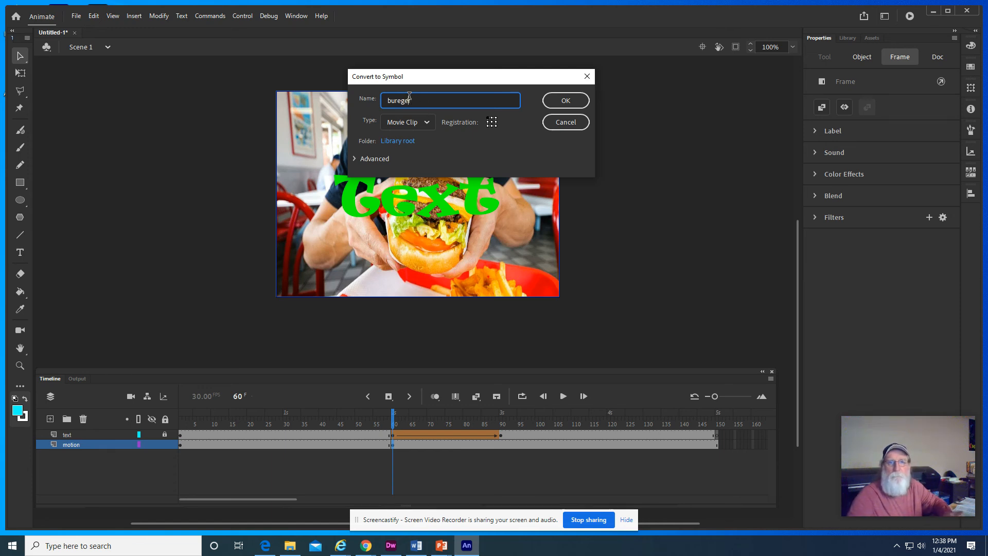
pyautogui.press('BackSpace')
pyautogui.press('BackSpace')
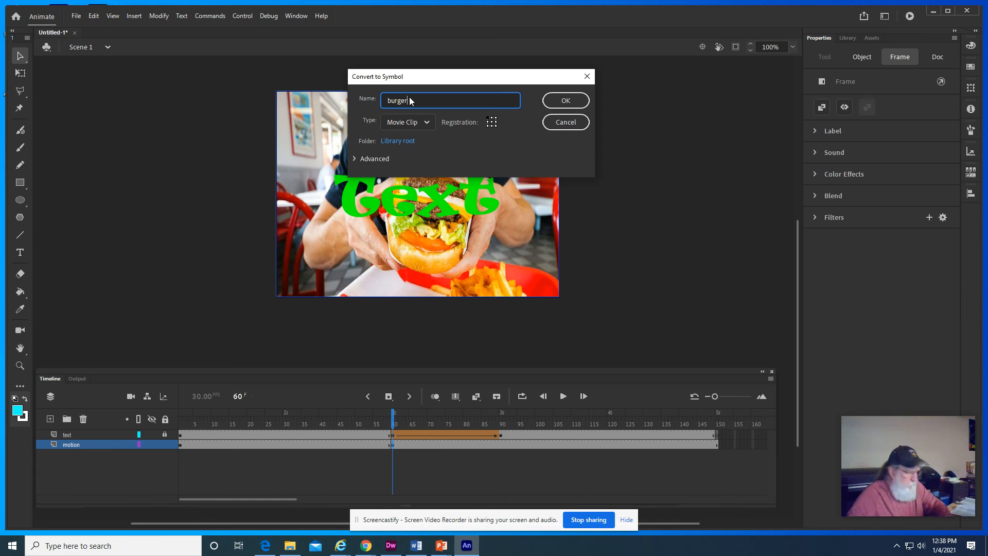
pyautogui.click(560, 104)
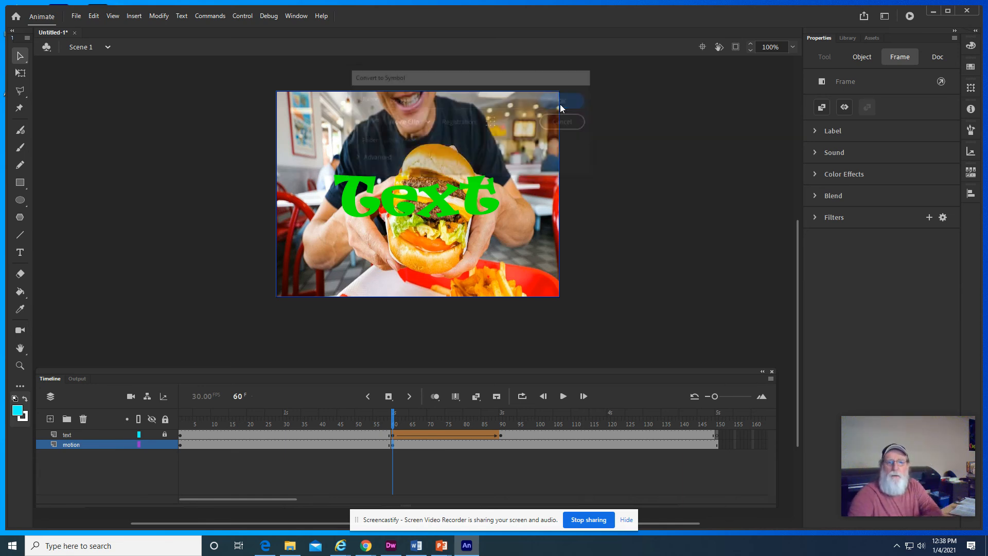
# - Create a motion tween from frame 60 of the motion layer and insert a keyframe for all properties at frame 150
pyautogui.rightClick(393, 444)
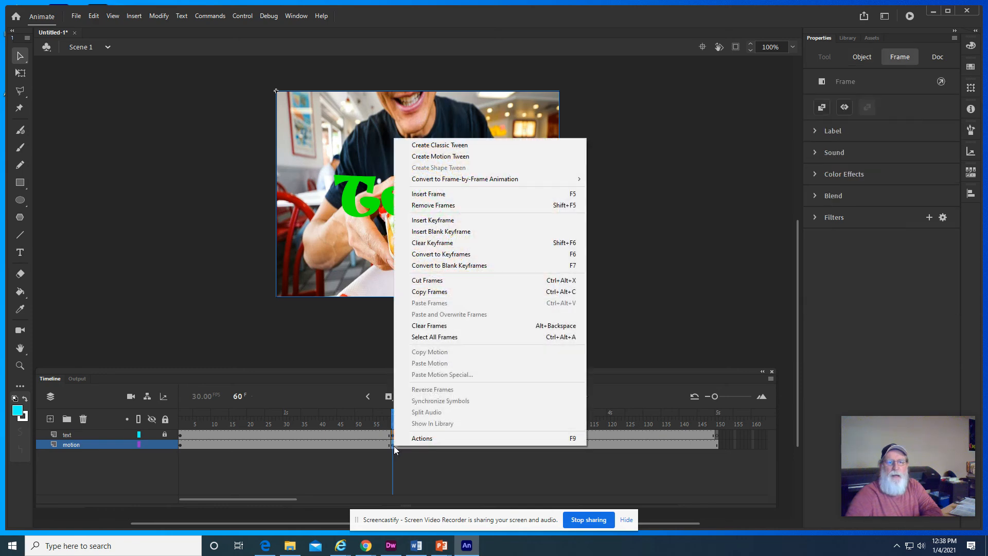
pyautogui.click(468, 155)
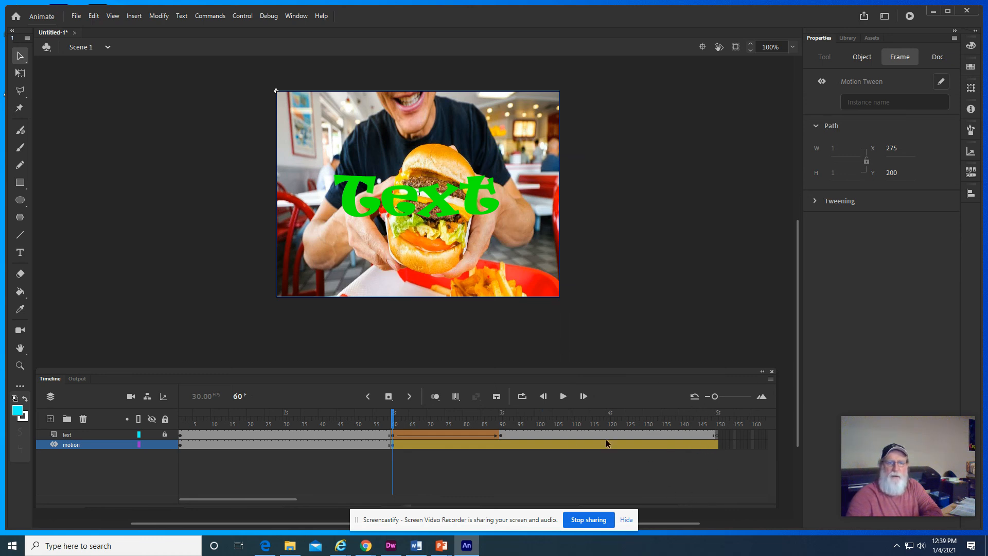
pyautogui.click(715, 443)
pyautogui.rightClick(715, 444)
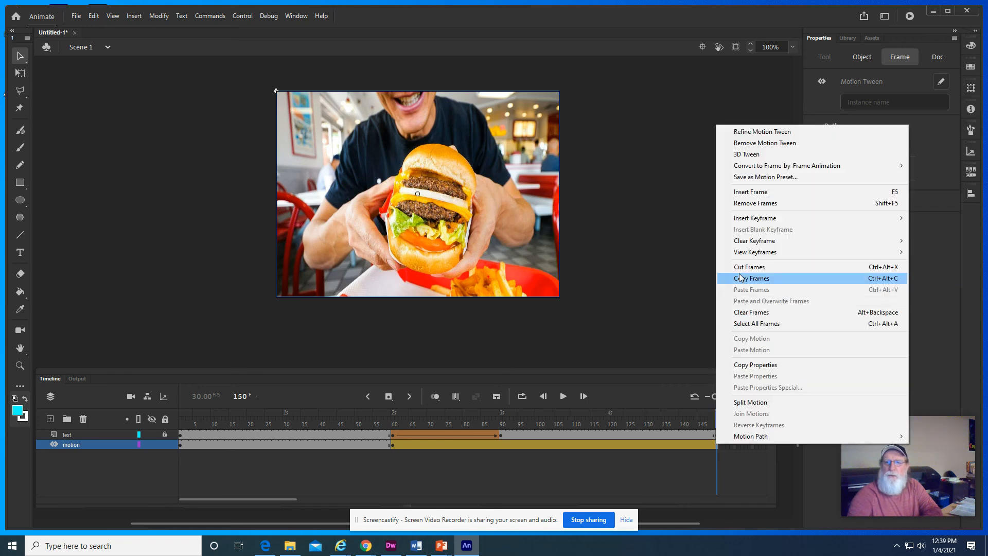
pyautogui.moveTo(779, 222)
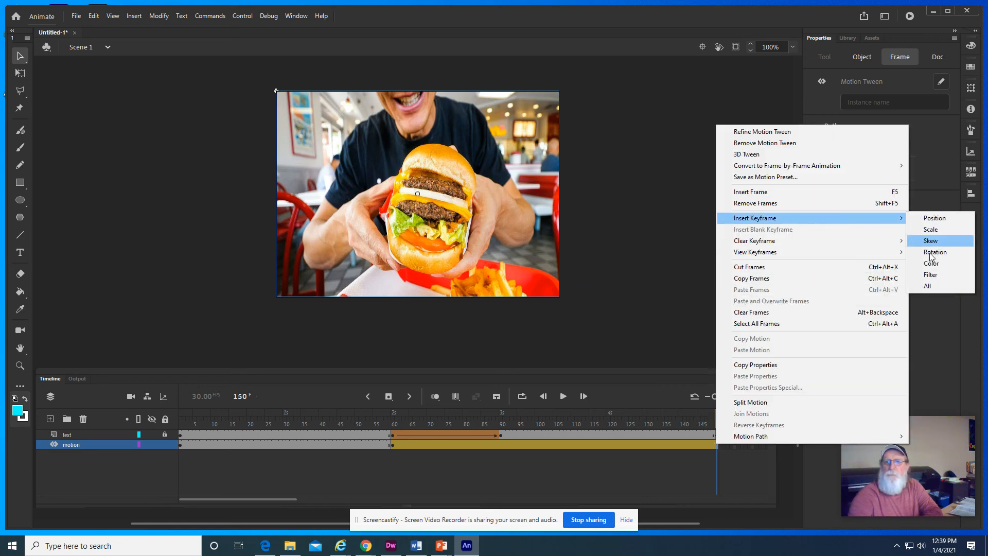
pyautogui.click(936, 286)
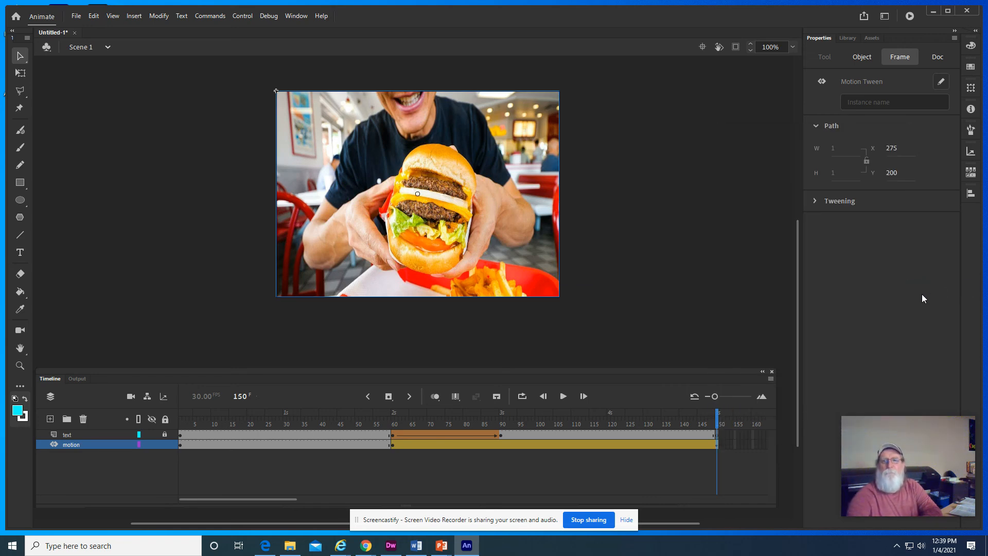
# - Free-transform the burger at frame 150 into a small, flattened image near the stage's top centre, and scrub back to frame 57 to preview the tween
pyautogui.click(21, 75)
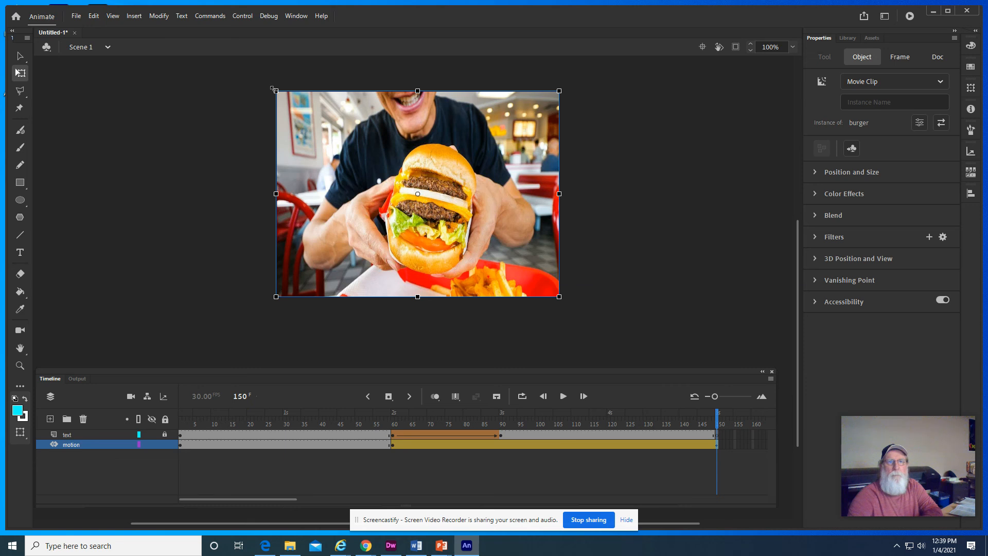
pyautogui.moveTo(273, 89); pyautogui.dragTo(378, 161)
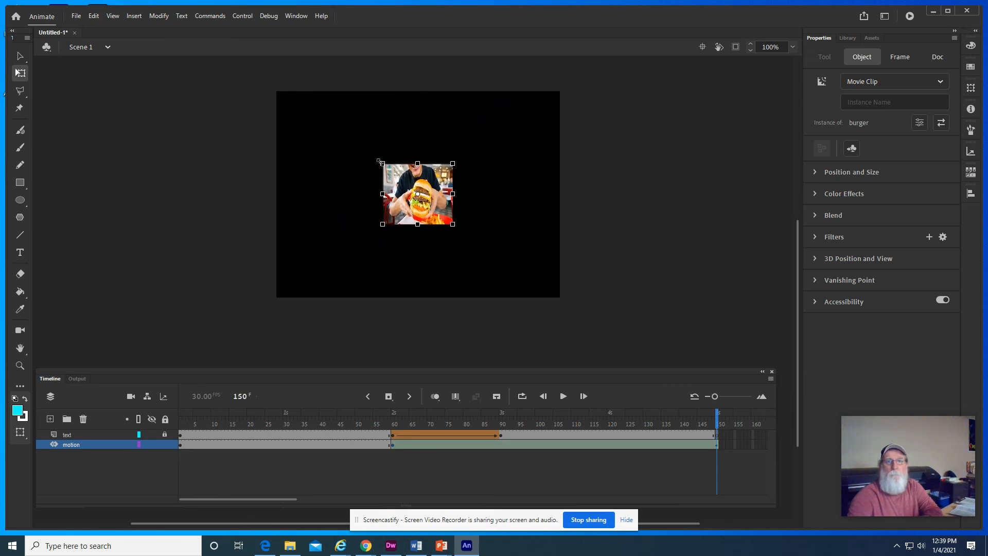
pyautogui.moveTo(440, 184); pyautogui.dragTo(431, 107)
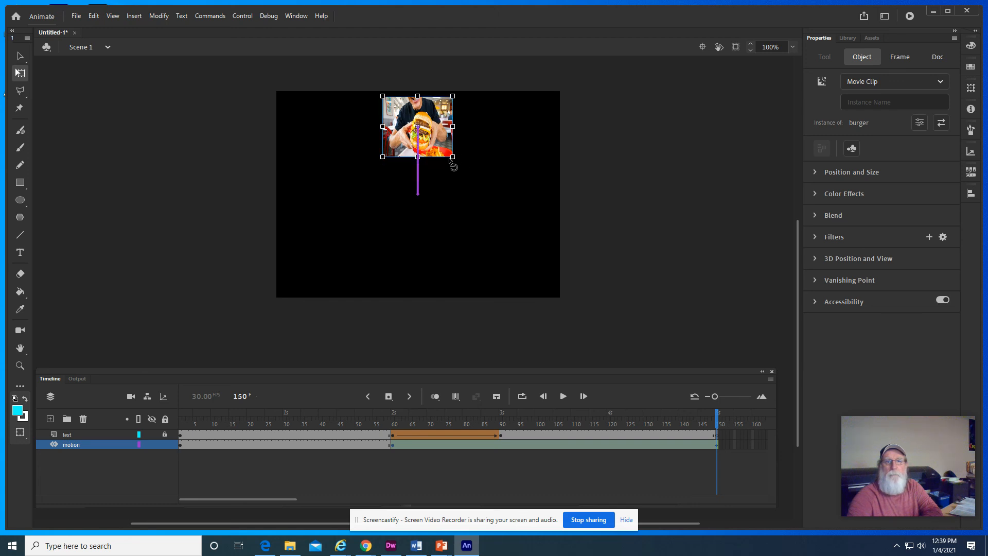
pyautogui.moveTo(452, 156); pyautogui.dragTo(429, 117)
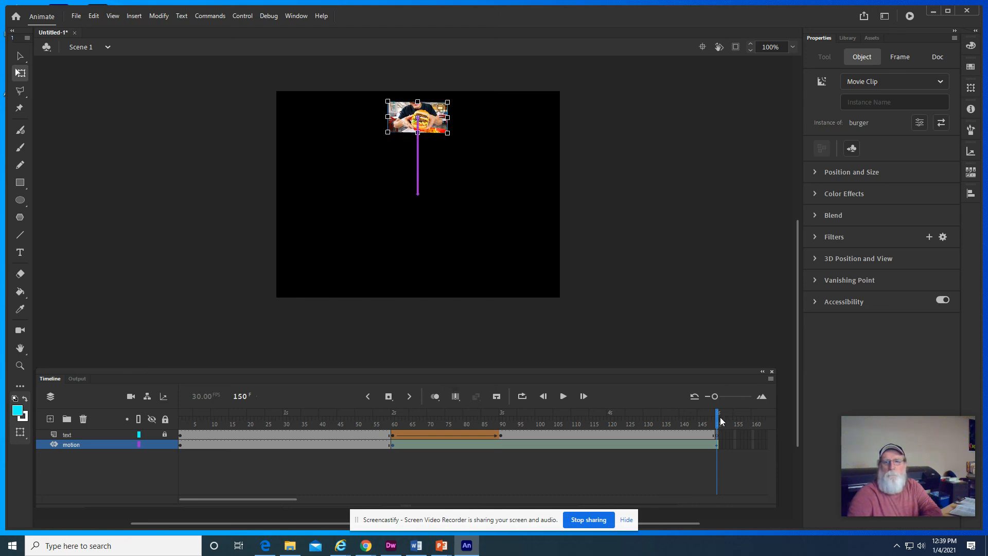
pyautogui.moveTo(721, 421); pyautogui.dragTo(385, 430)
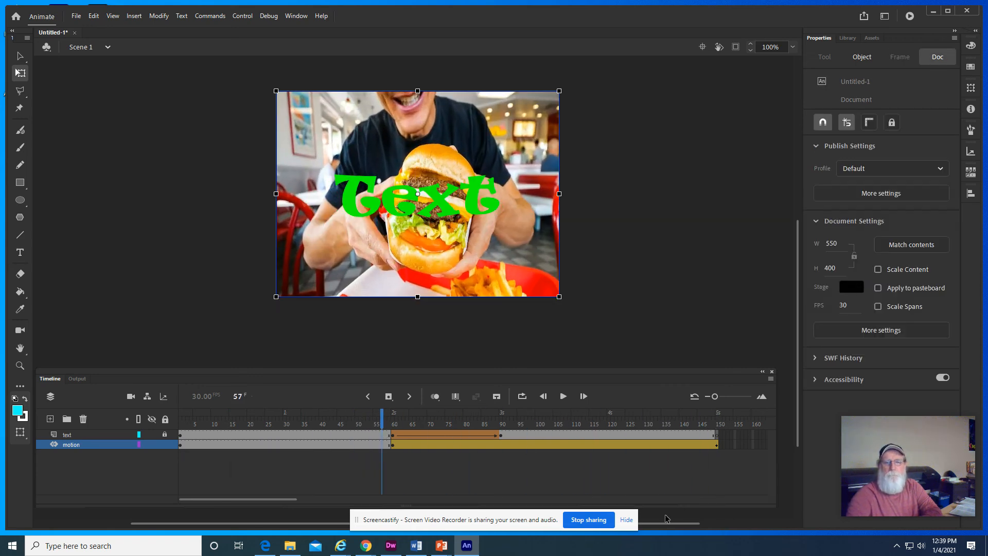